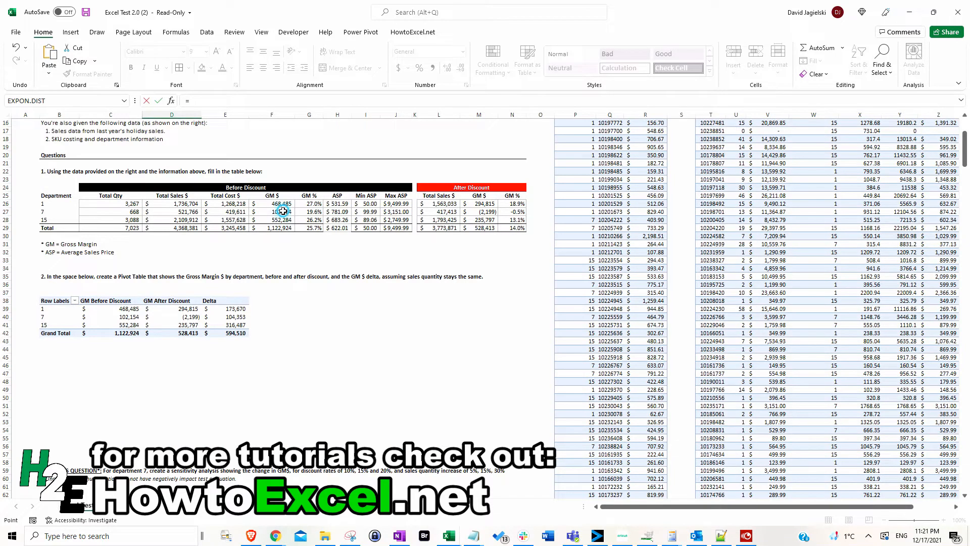
Complete the Delta formula in D76 as =F27-D75 and check it against the GM cell above.
type("-")
scroll(162, 420, "down", 5)
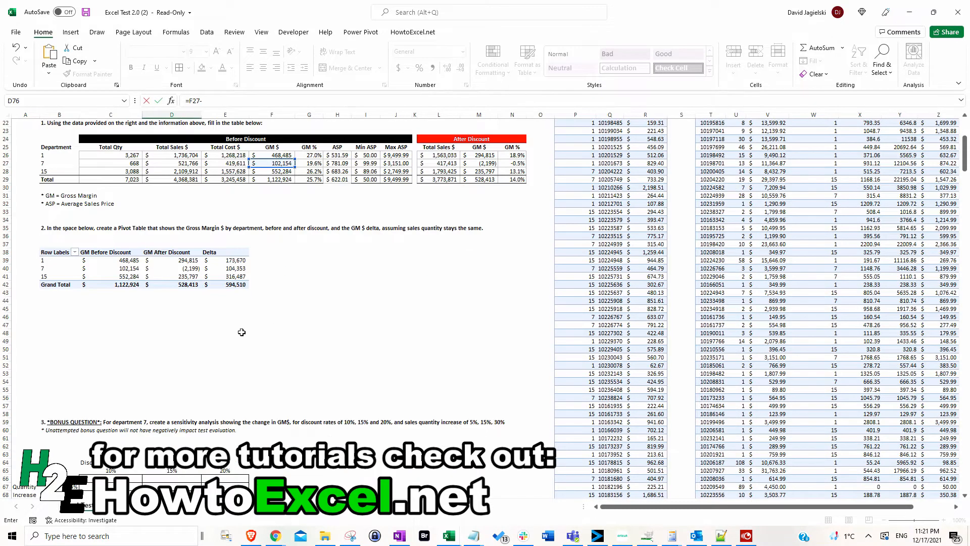
left_click(180, 477)
key("Return")
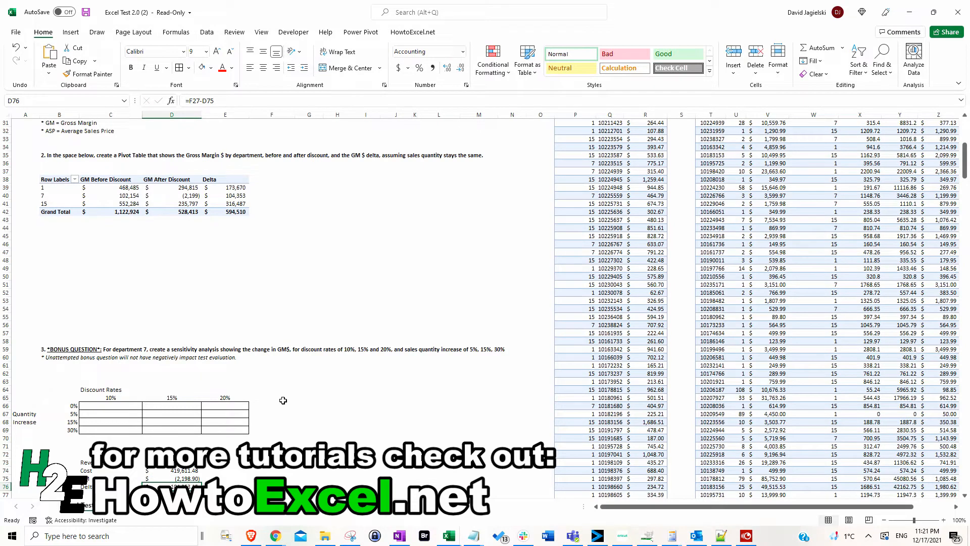
left_click(183, 477)
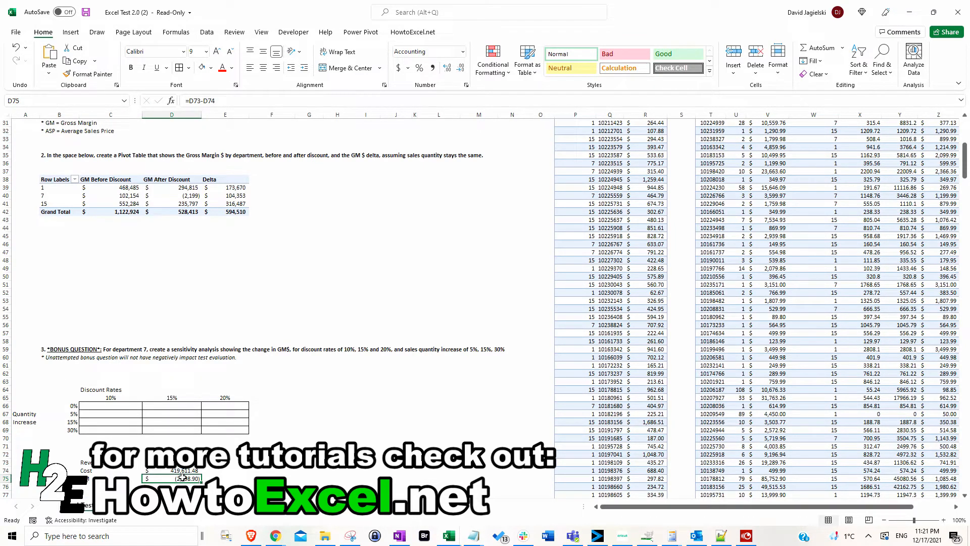
left_click_drag(111, 486, 174, 486)
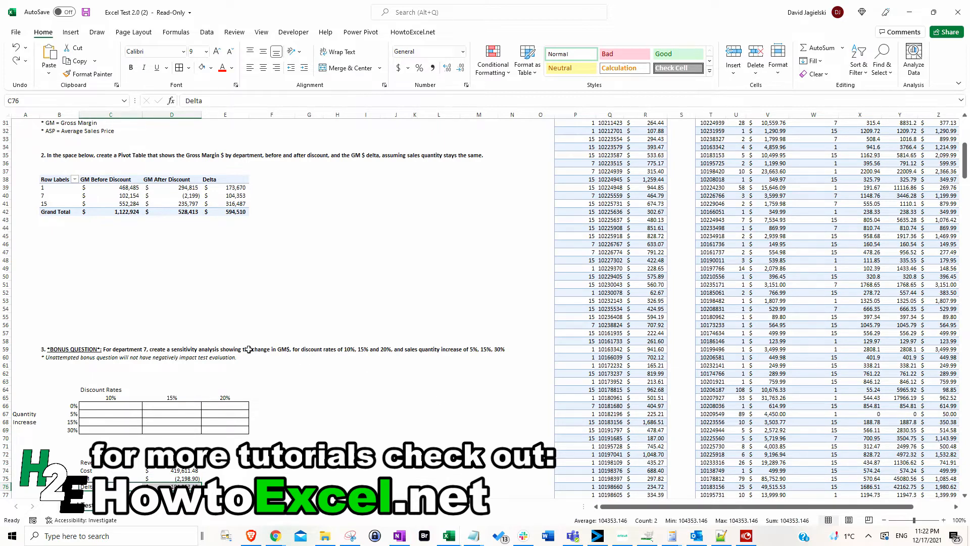
left_click(185, 484)
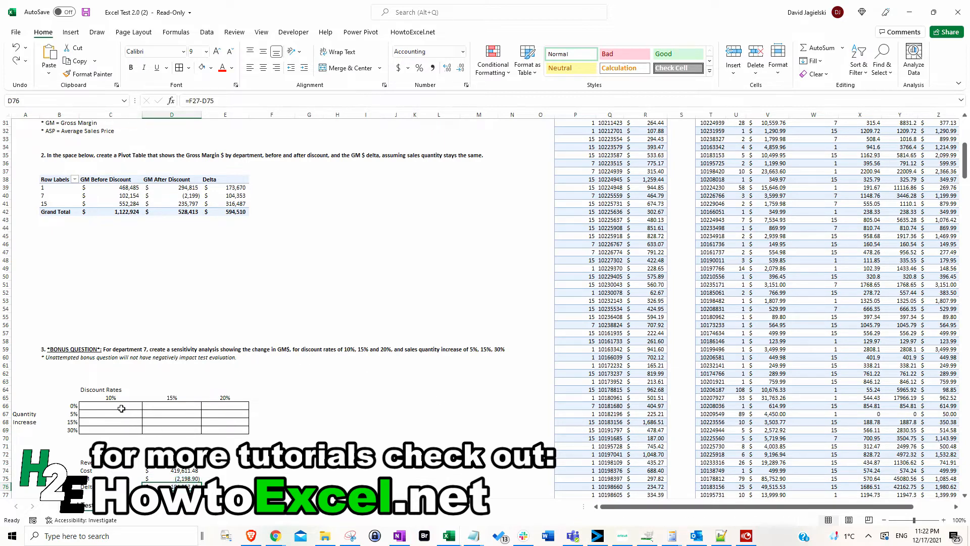
Copy the revenue formula =(C27*(1+B66))*(H27*(1-E65)) from D73 into E66 of the sensitivity table.
left_click(236, 407)
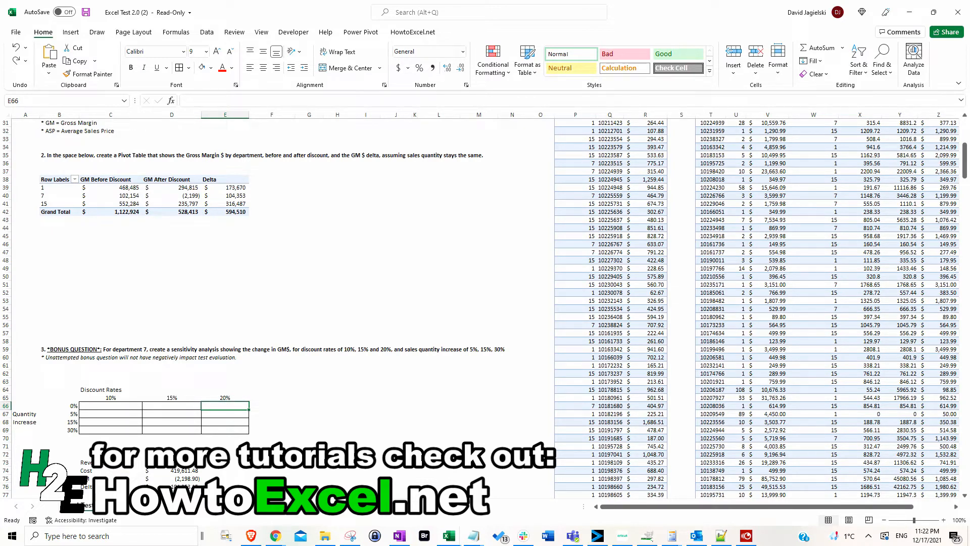
left_click(185, 465)
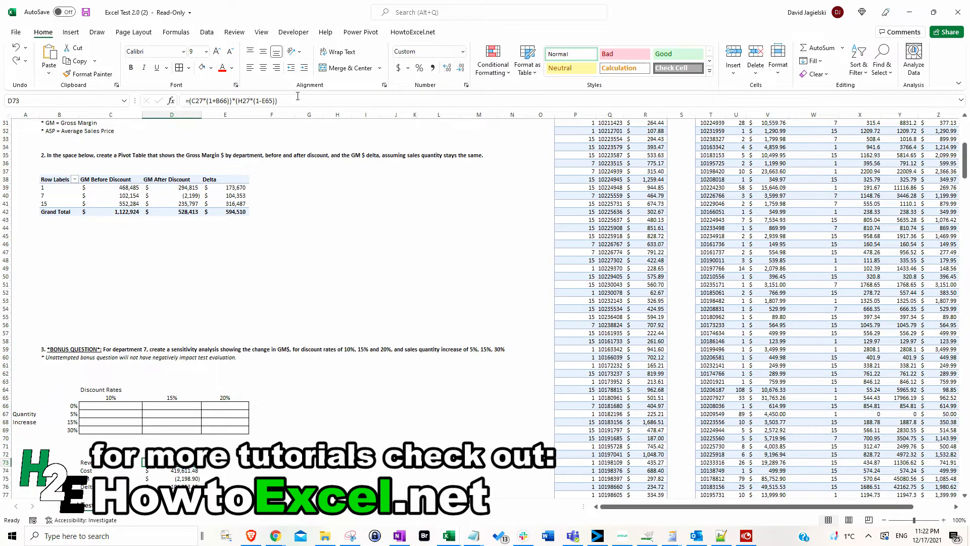
left_click_drag(295, 99, 190, 103)
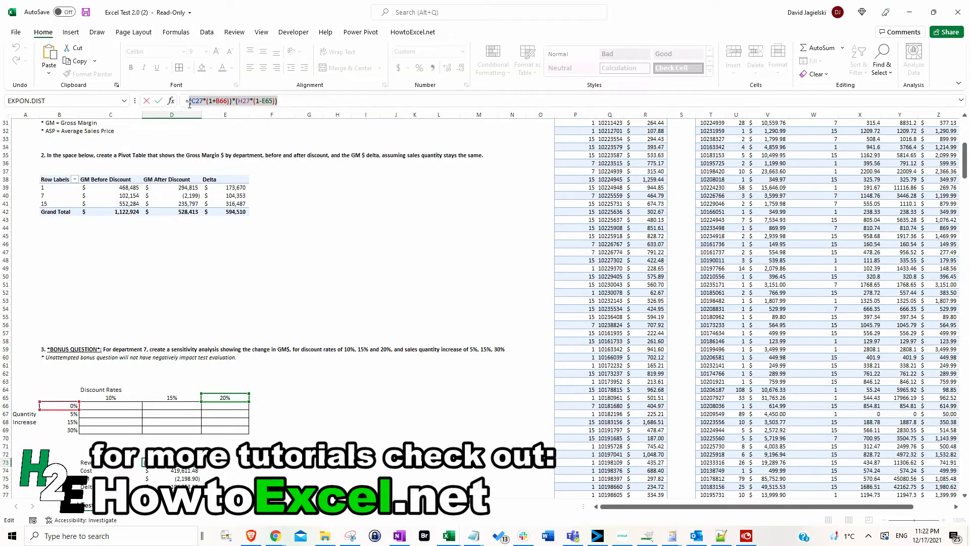
key("Escape")
left_click(225, 406)
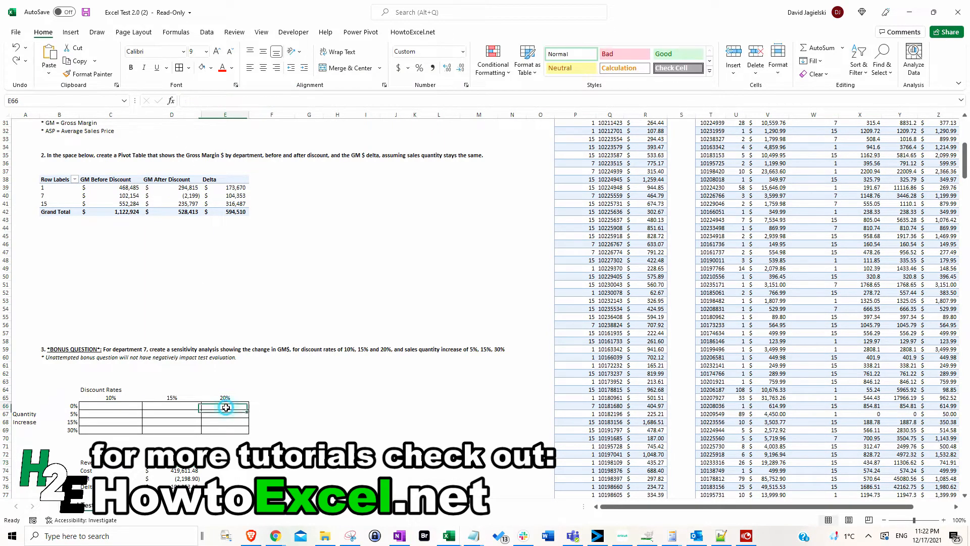
left_click(230, 101)
type("=(C27*(1+B66))*(H27*(1-E65))")
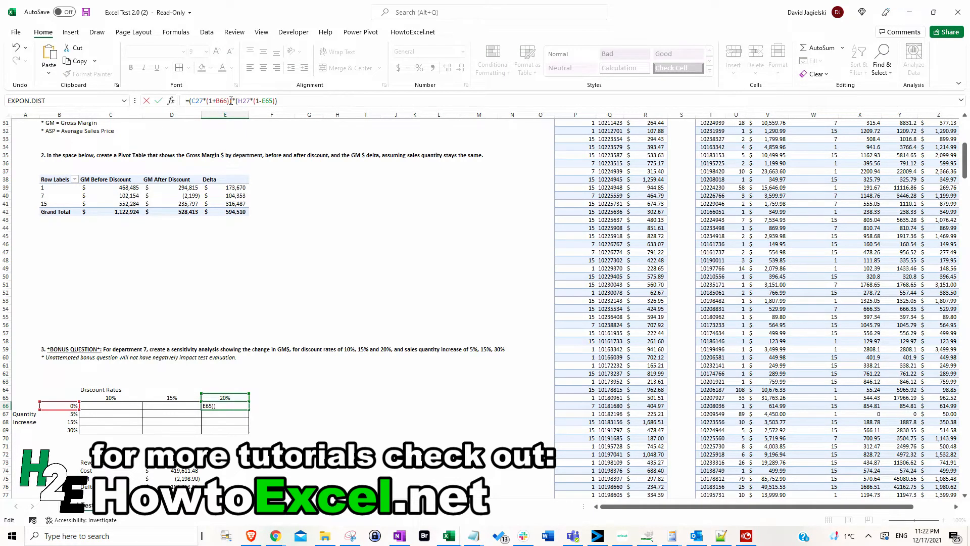
key("Return")
key("Up")
Subtract the cost formula E27*(1+B66), copied from D74, at the end of the E66 formula.
left_click(189, 471)
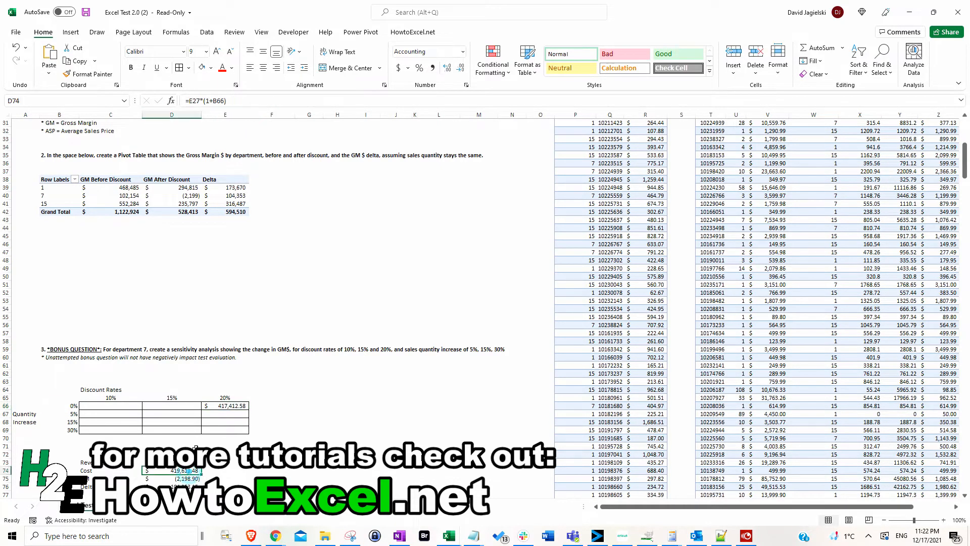
left_click_drag(188, 101, 344, 101)
key("ctrl+c")
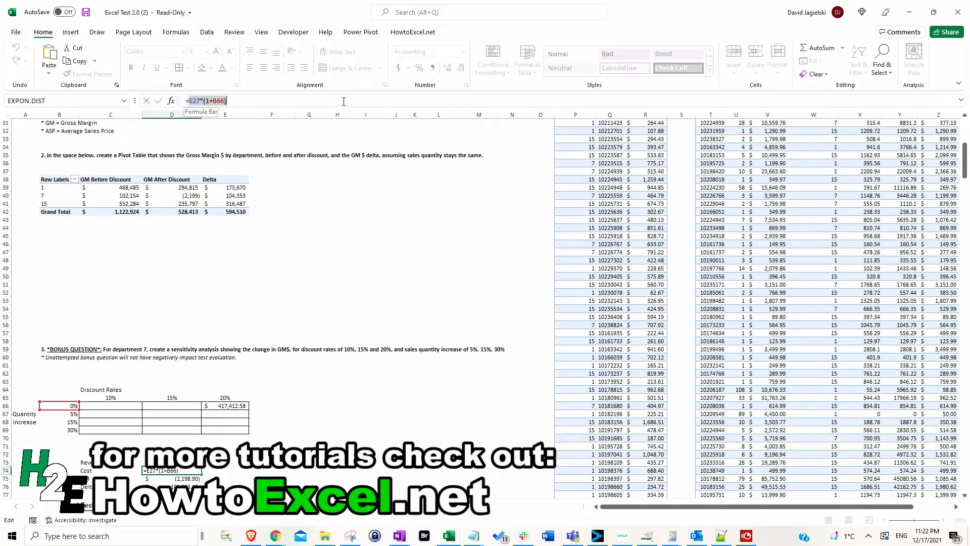
key("Escape")
left_click(226, 406)
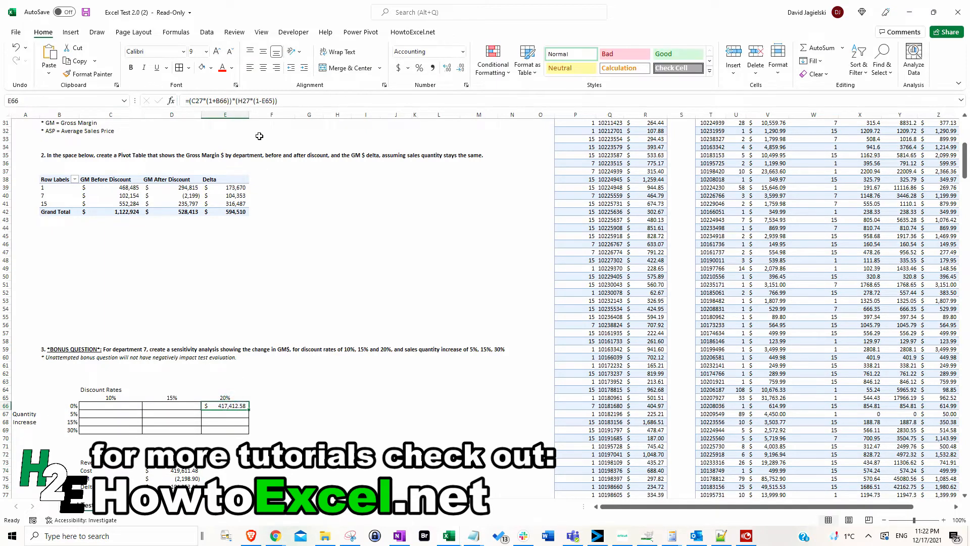
left_click(315, 101)
type("-")
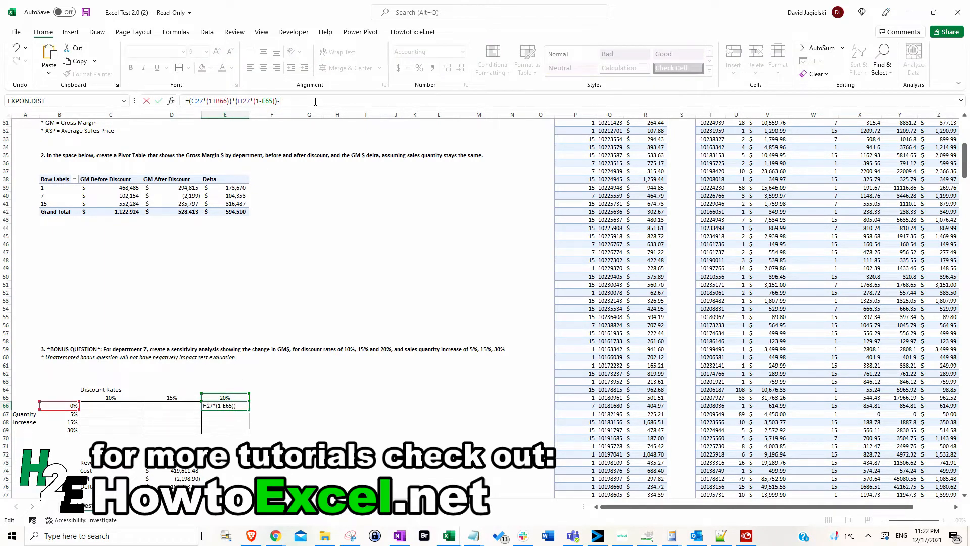
key("ctrl+v")
key("ctrl+Return")
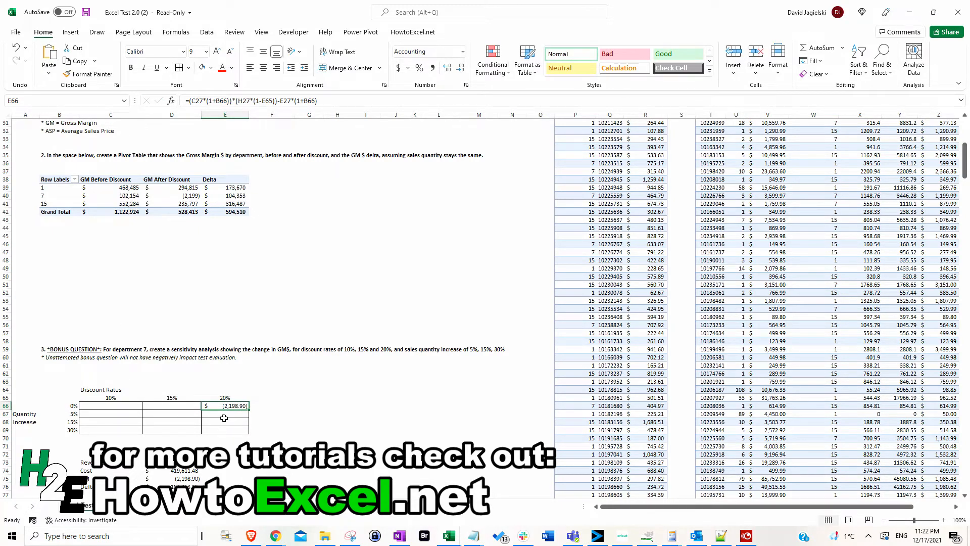
Try putting F27- in front of the E66 formula without enclosing parentheses, and undo that change.
left_click(189, 101)
scroll(212, 240, "up", 4)
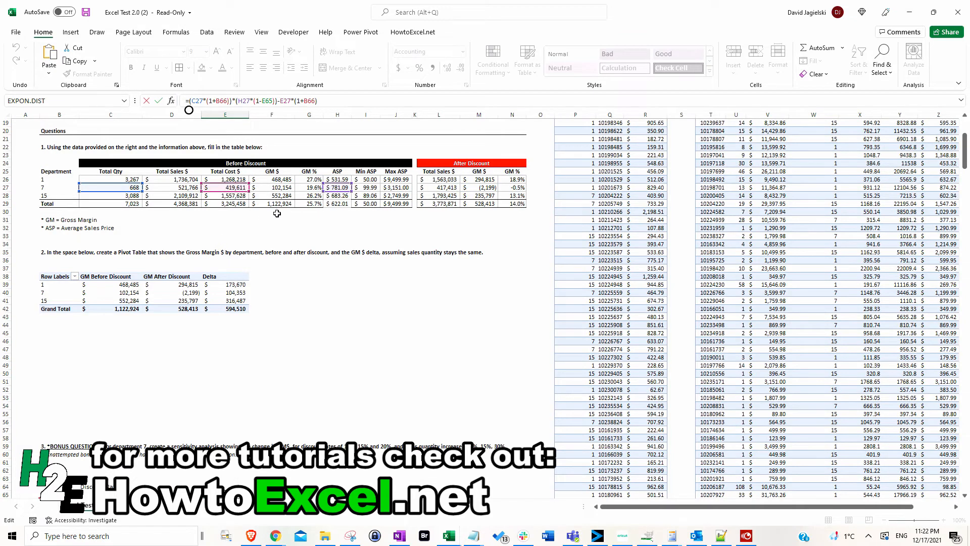
left_click(284, 188)
type("-")
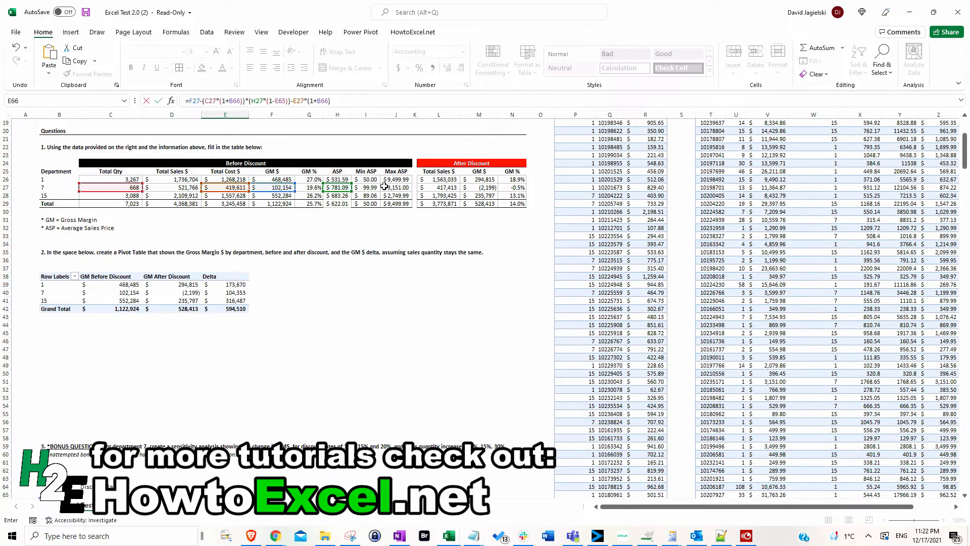
key("ctrl+Return")
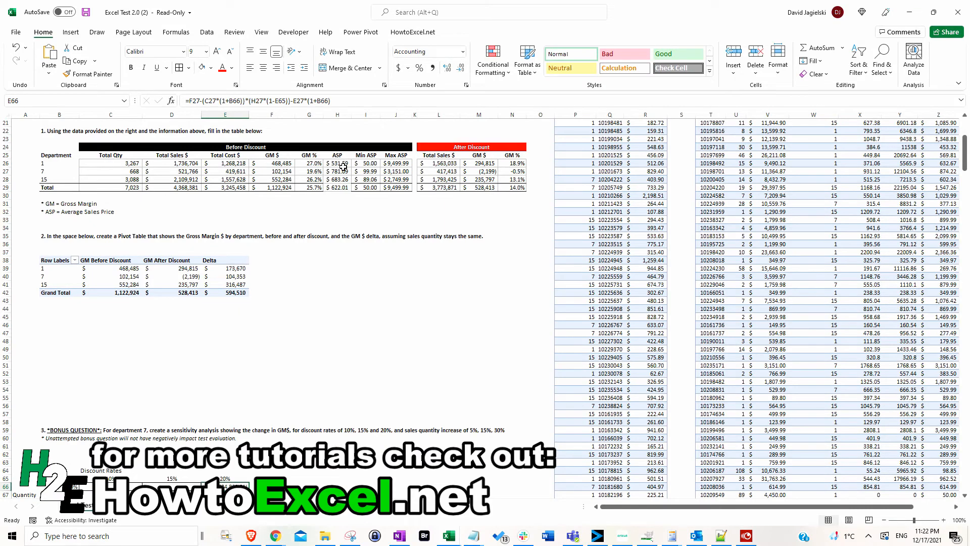
key("ctrl+z")
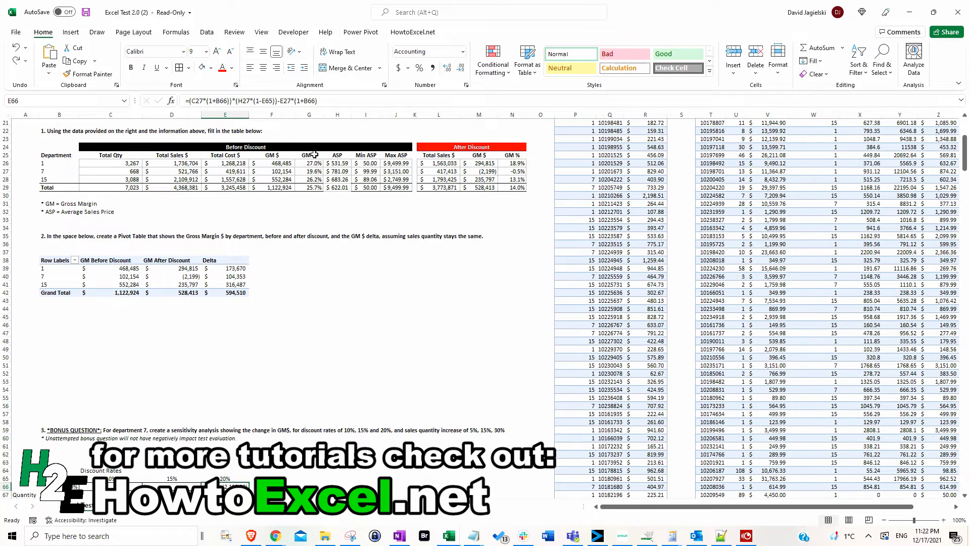
Enclose the E66 gross margin expression in parentheses and subtract it from F27: =F27-((C27*(1+B66))*(H27*(1-E65))-E27*(1+B66)).
scroll(234, 149, "down", 2)
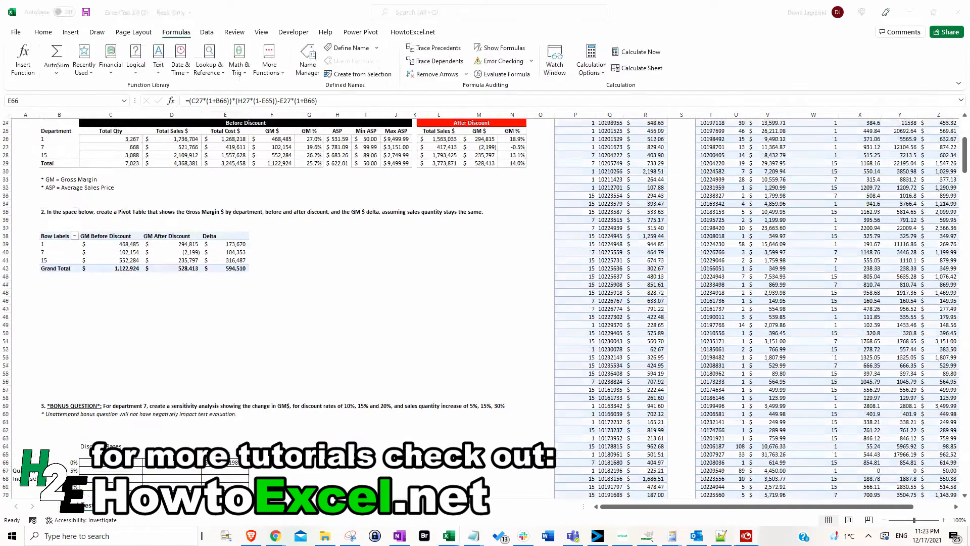
left_click(189, 102)
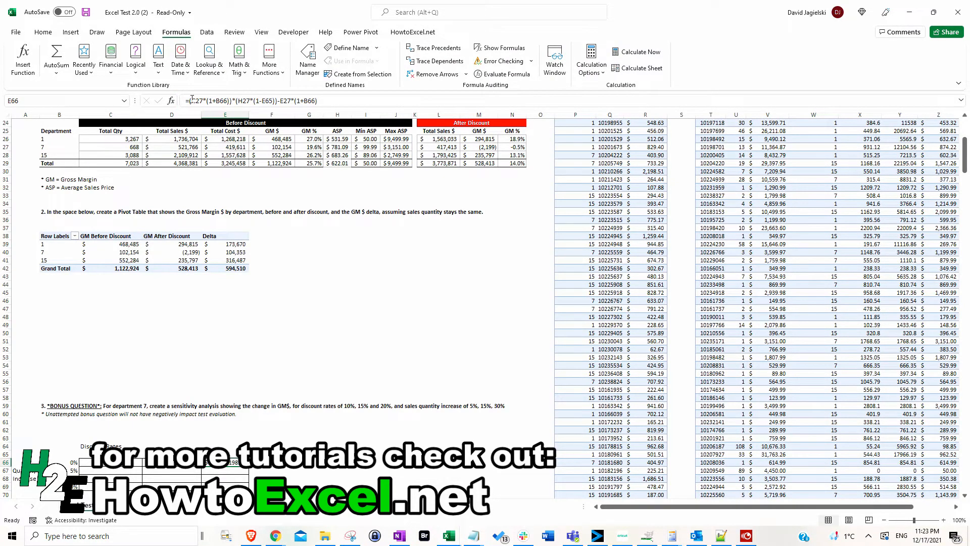
left_click(192, 100)
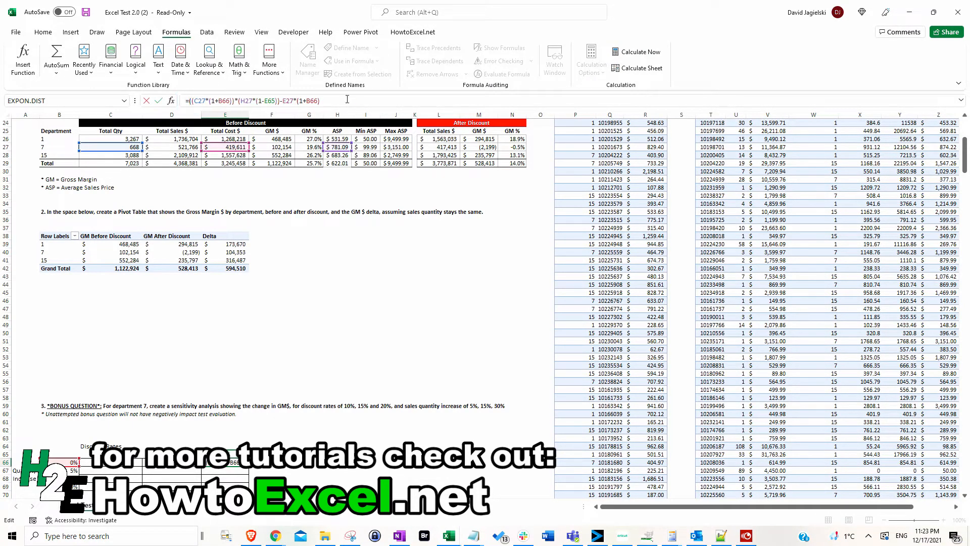
type(")*(")
key("Return")
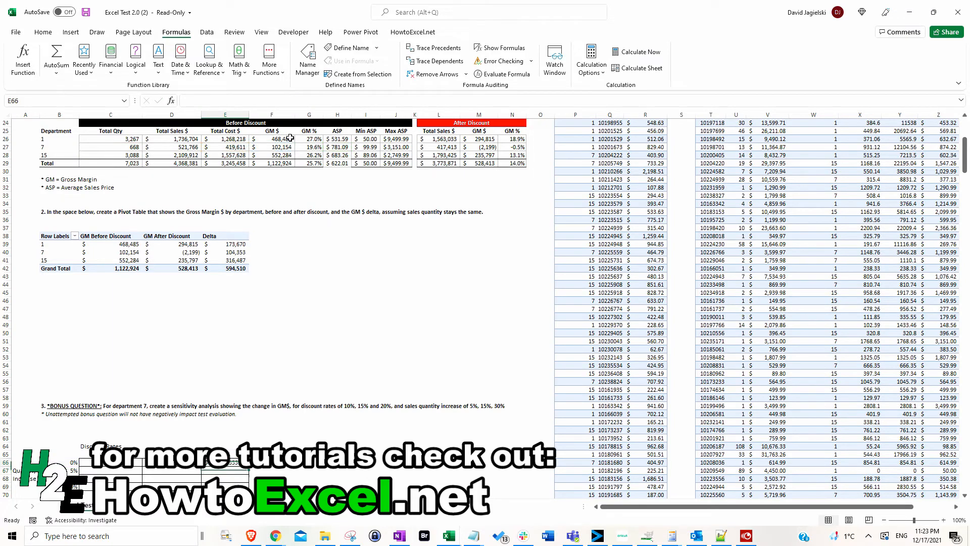
scroll(149, 243, "down", 4)
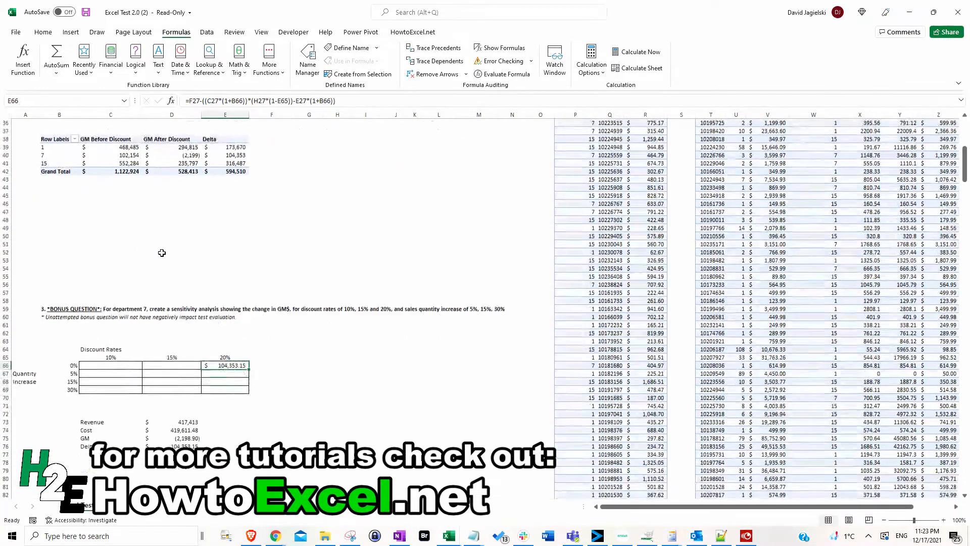
left_click(227, 101)
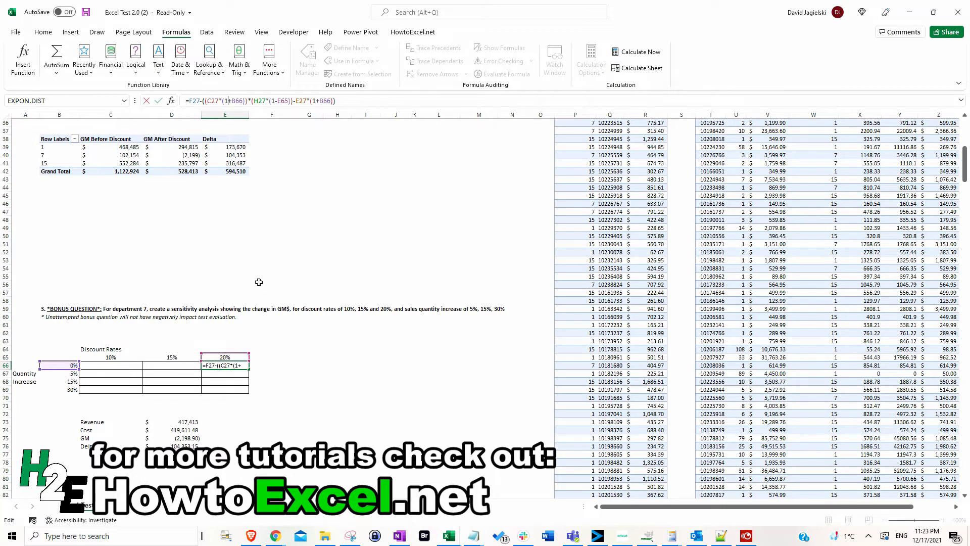
key("ctrl+Return")
In the E66 formula, make F27 and C27 fully absolute and lock only the column of the first B66 reference.
scroll(231, 238, "up", 3)
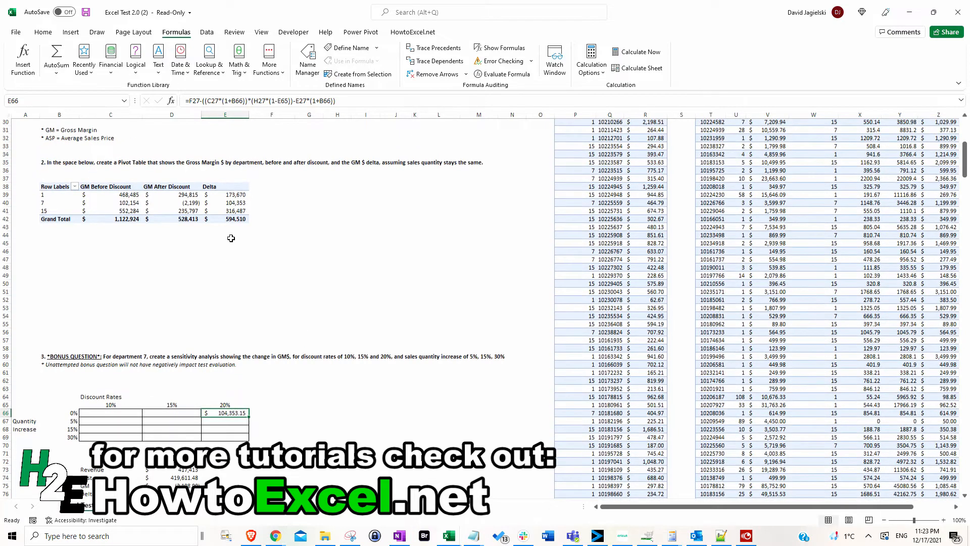
scroll(231, 239, "up", 1)
left_click(210, 100)
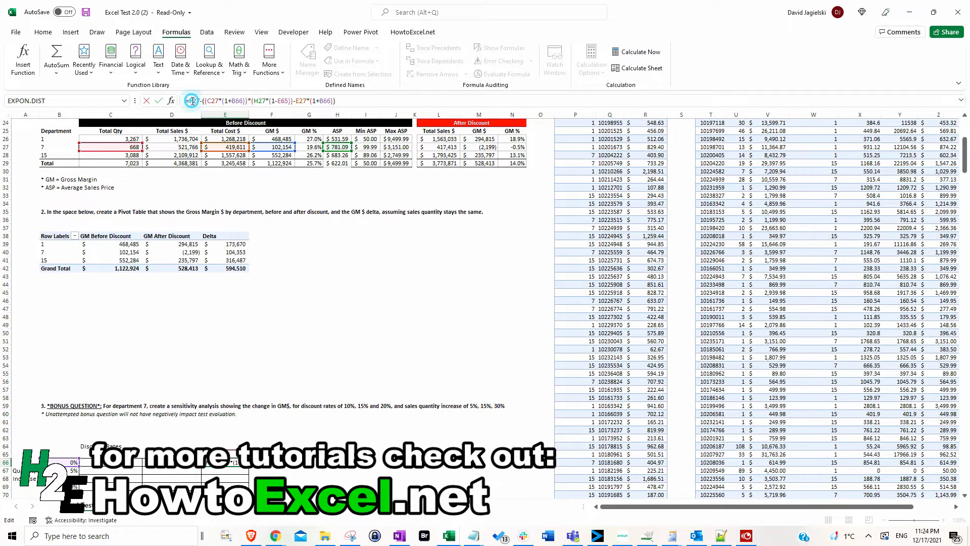
key("F4")
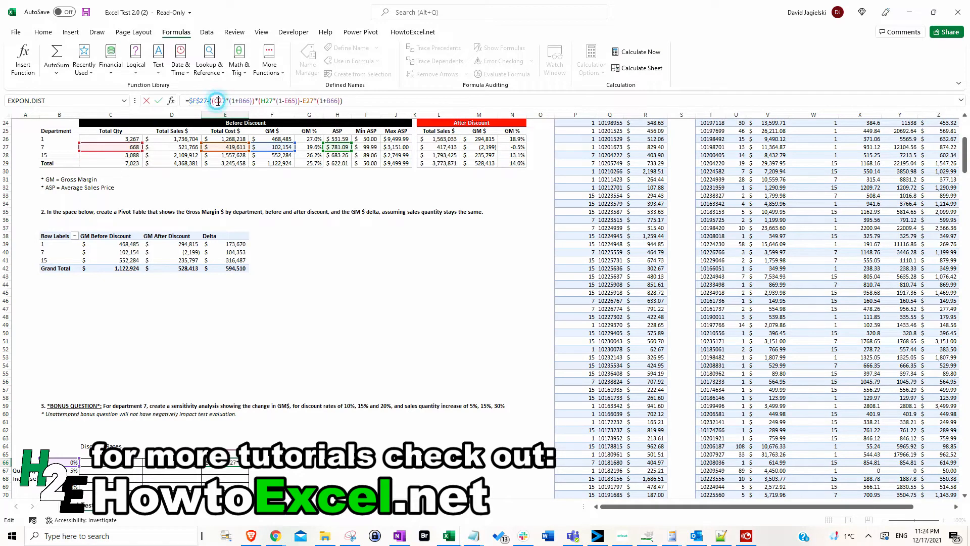
left_click(216, 101)
key("F4")
left_click(252, 101)
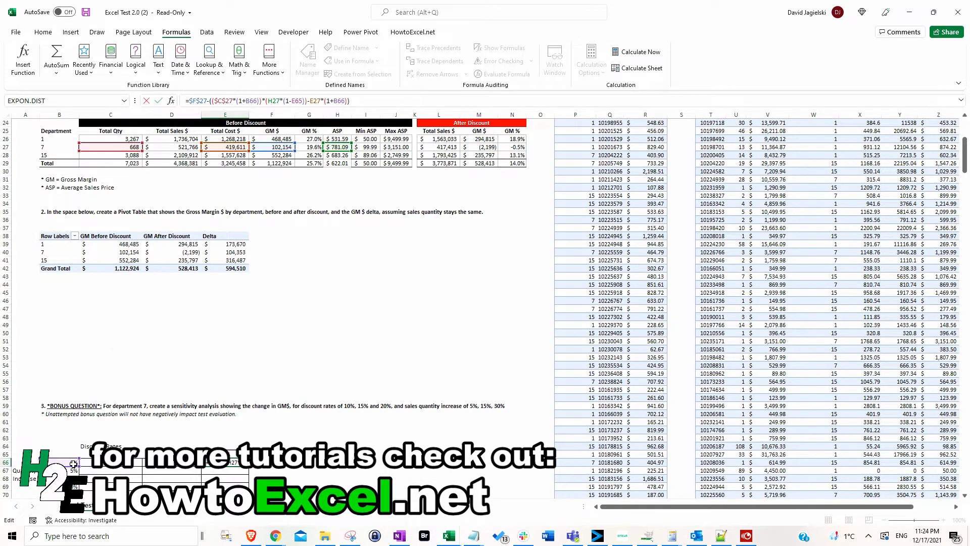
key("F4")
key("F4")
key("F4")
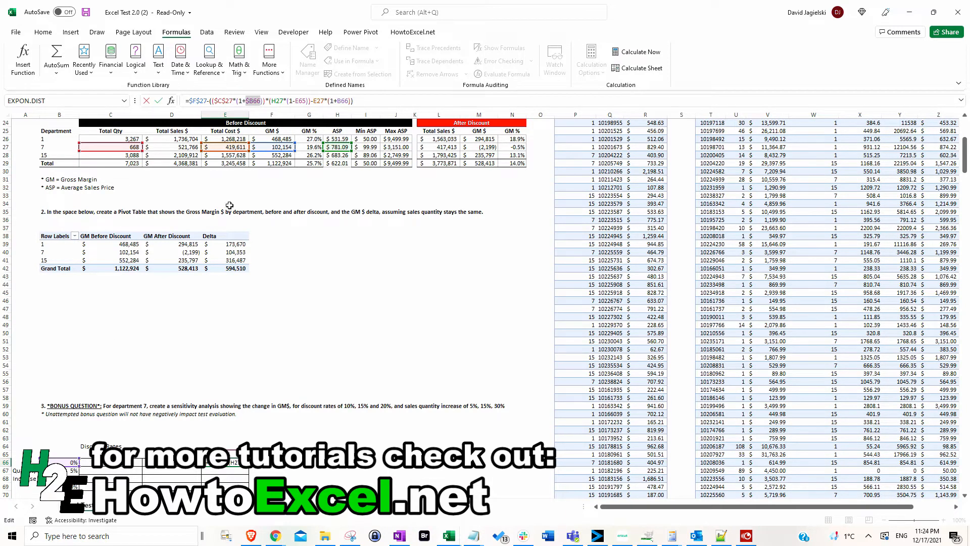
In the E66 formula, make H27 fully absolute and lock only the row of the discount rate reference as E$65.
left_click(279, 100)
key("F4")
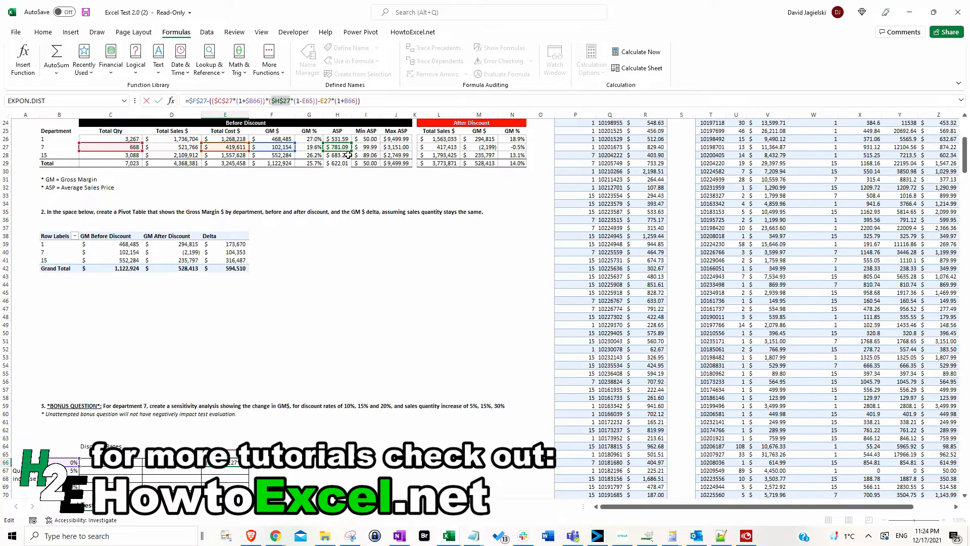
left_click(307, 100)
key("F4")
key("F4")
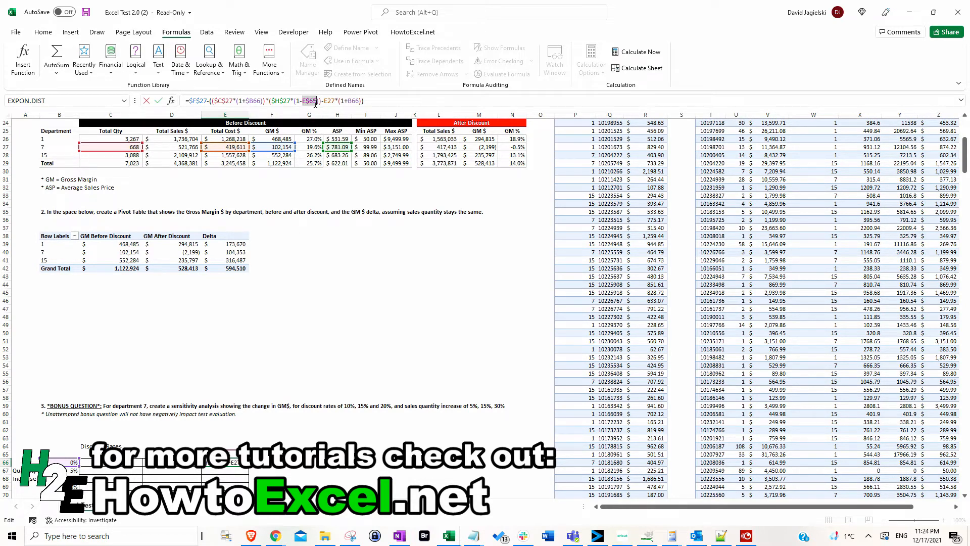
Make E27 fully absolute and lock the last quantity increase reference as $B66, and commit the E66 formula.
left_click(332, 103)
key("F4")
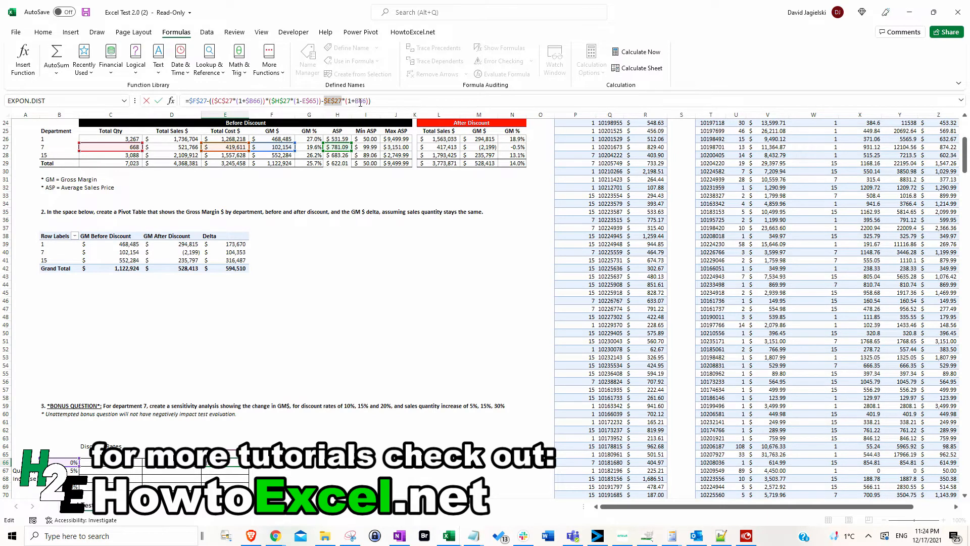
left_click(360, 103)
key("F4")
key("F4")
key("F4")
key("Return")
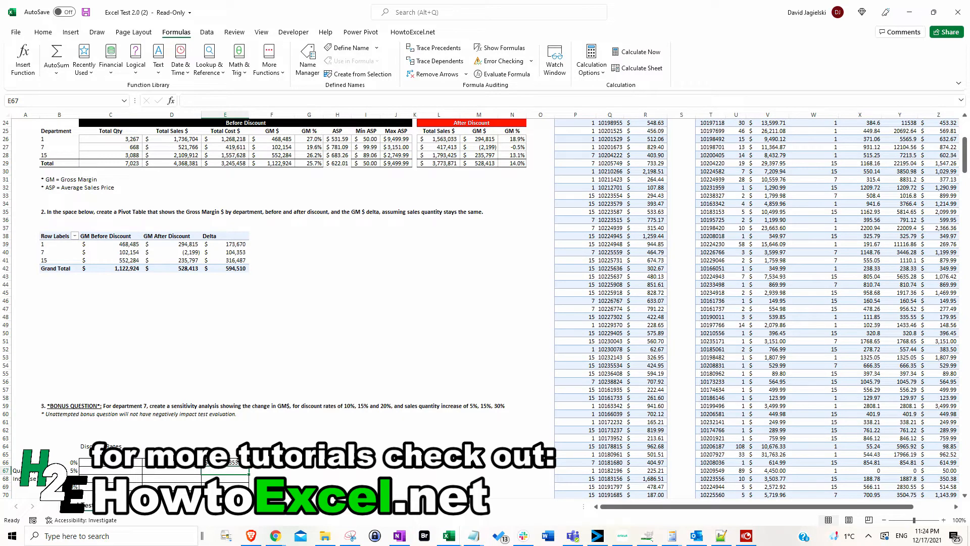
Fill the E66 formula through the whole sensitivity table, covering C66:E69.
left_click(234, 461)
left_click_drag(248, 466, 248, 490)
left_click(272, 438)
scroll(272, 387, "down", 2)
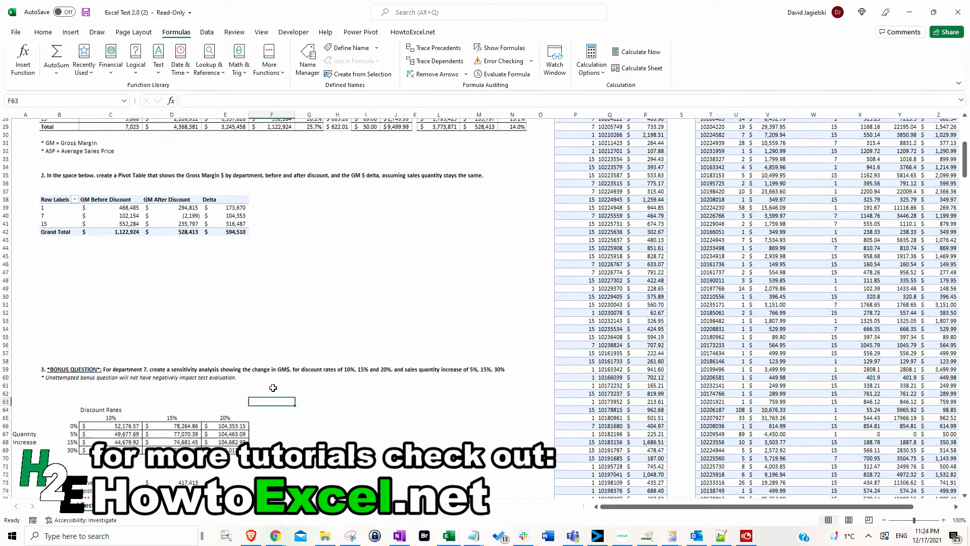
Clear the old Revenue, Cost, GM and Delta check calculation in C73:D76 below the sensitivity table.
left_click(296, 436)
scroll(296, 435, "down", 2)
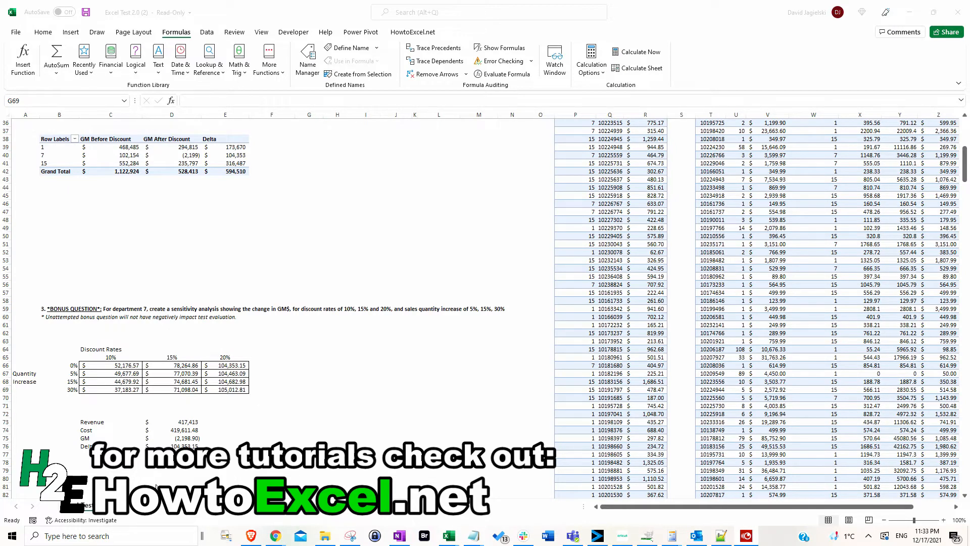
left_click(307, 444)
left_click_drag(101, 421, 212, 447)
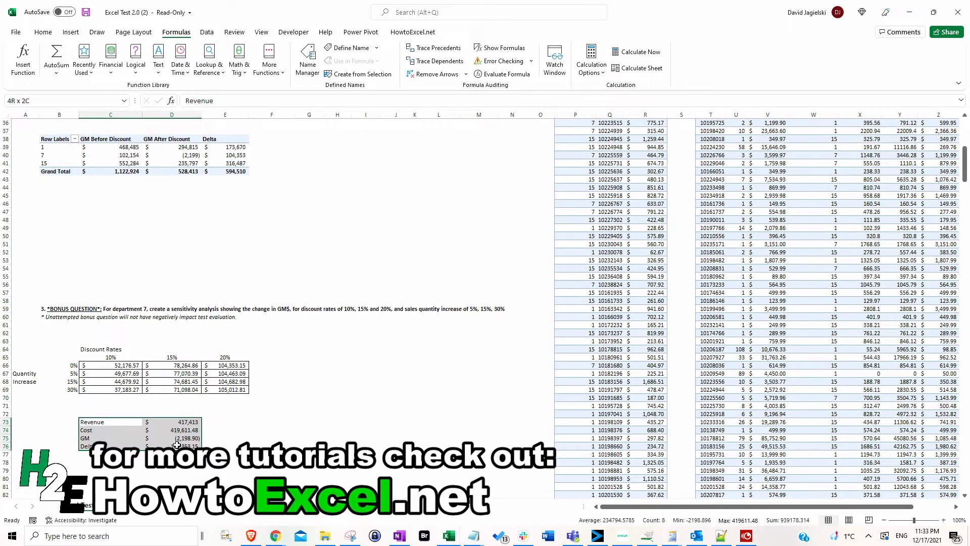
key("Delete")
left_click(110, 423)
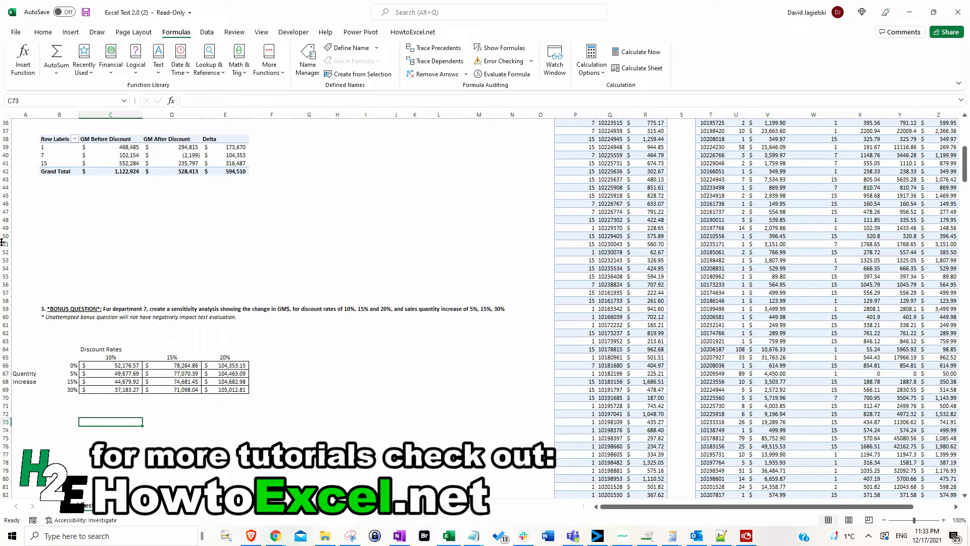
Shade E69 and C69, the 20% and 10% discount results for the 30% quantity increase, with a light gold fill.
left_click(230, 388)
left_click(43, 32)
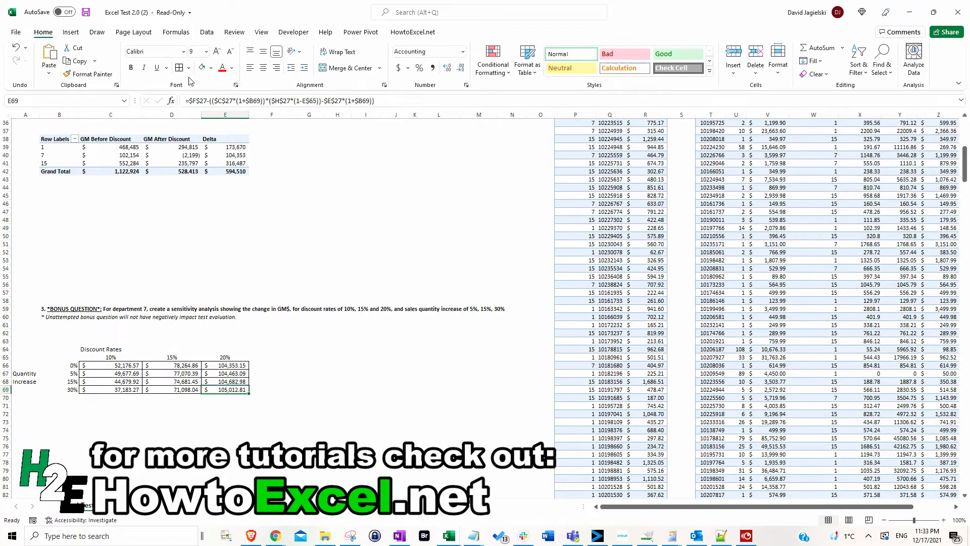
left_click(211, 70)
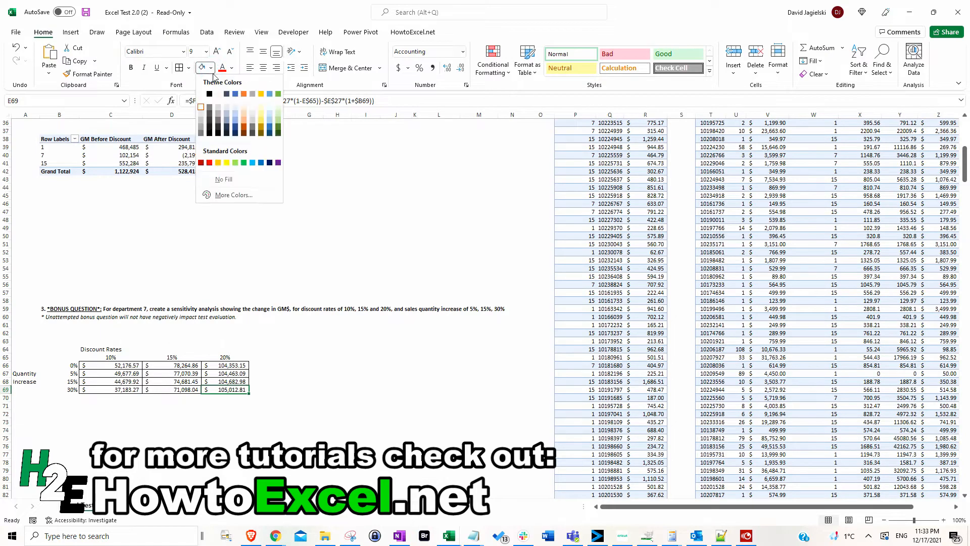
left_click(261, 108)
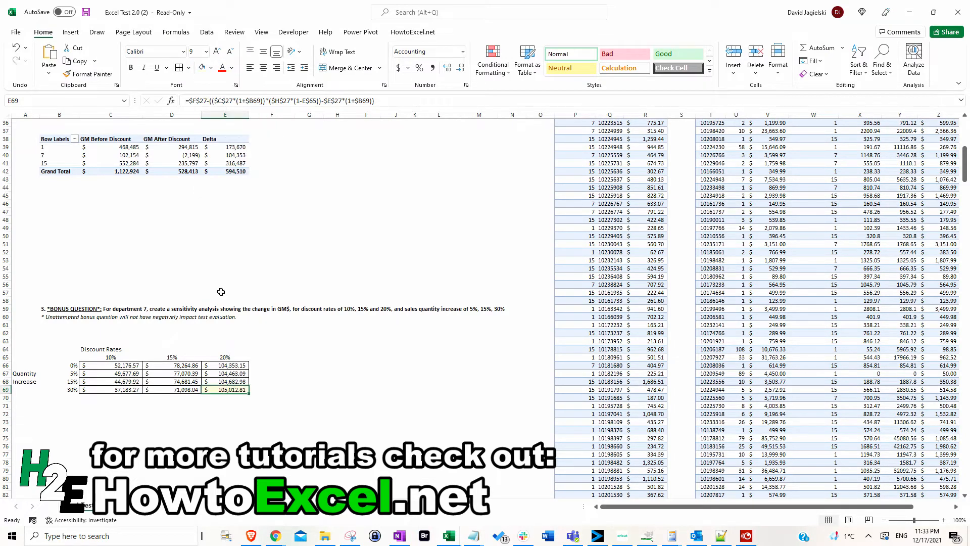
left_click(130, 389)
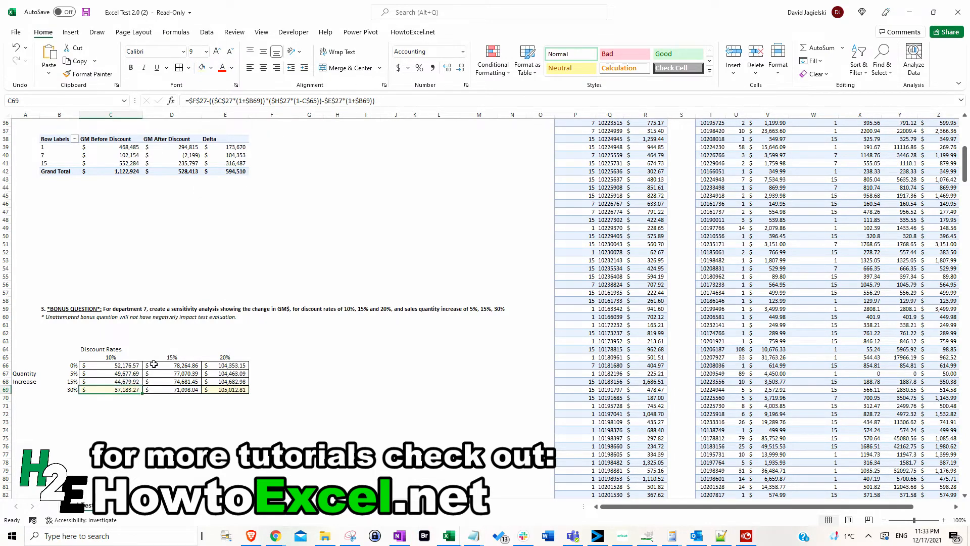
Enter the check calculation labels New Price, Cost, New Margin and Delta in C73:C76.
left_click(138, 427)
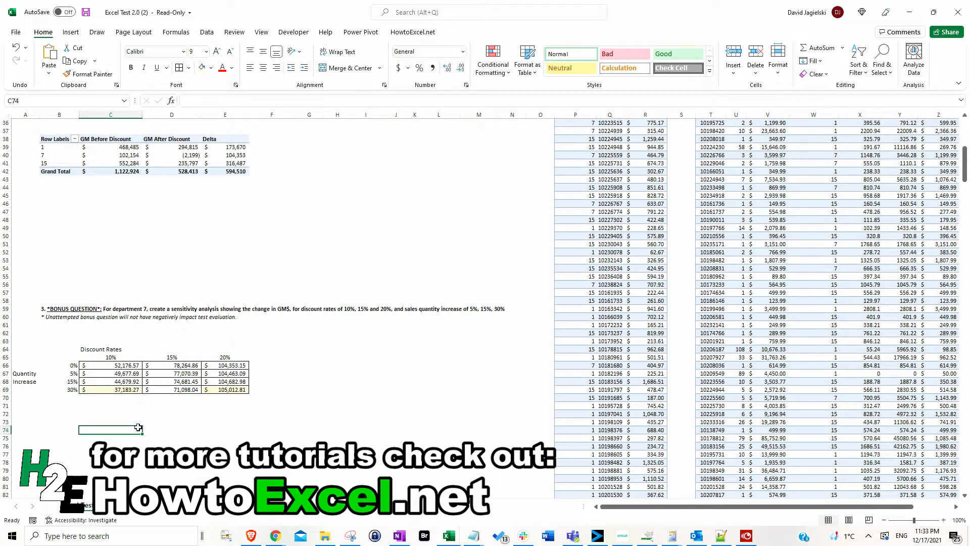
key("Up")
type("New ")
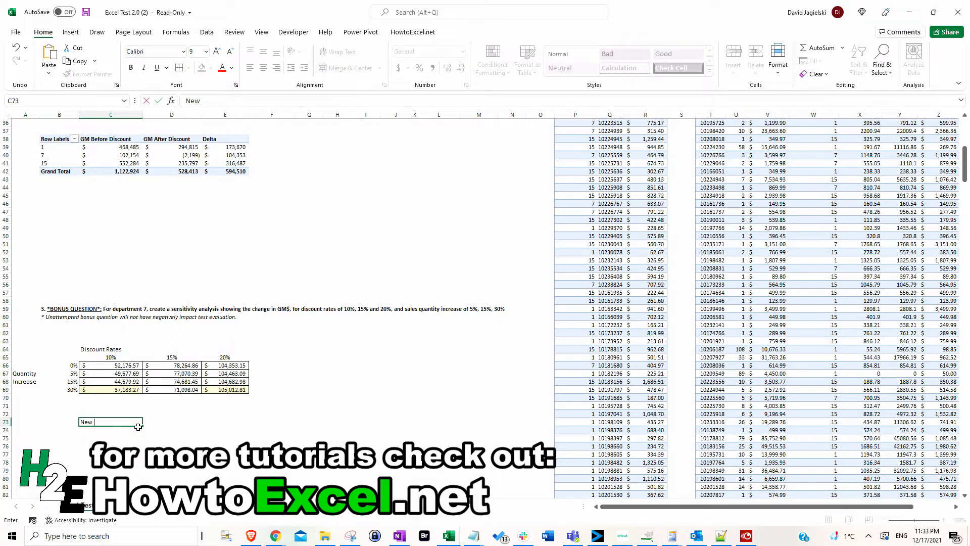
type("Price")
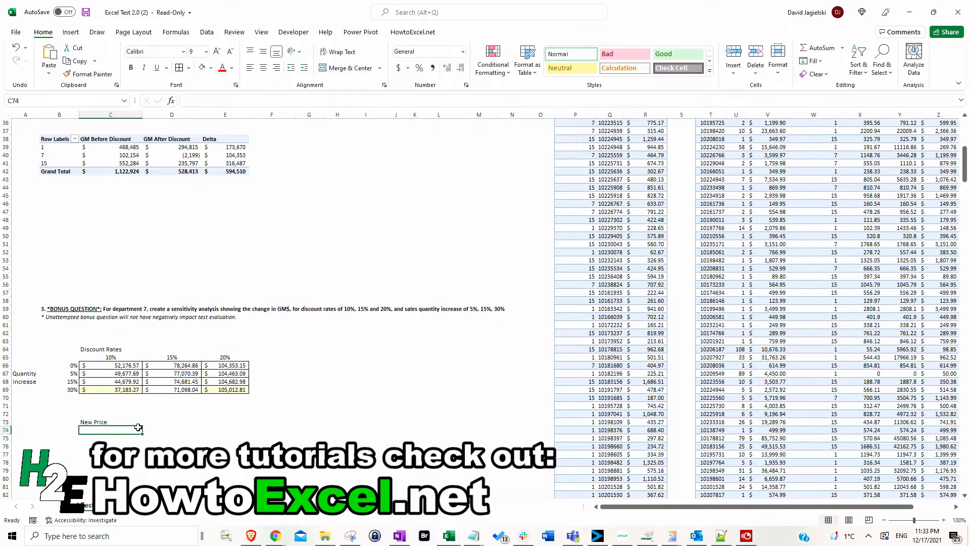
key("Return")
type("Cost")
key("Return")
type("New Margin")
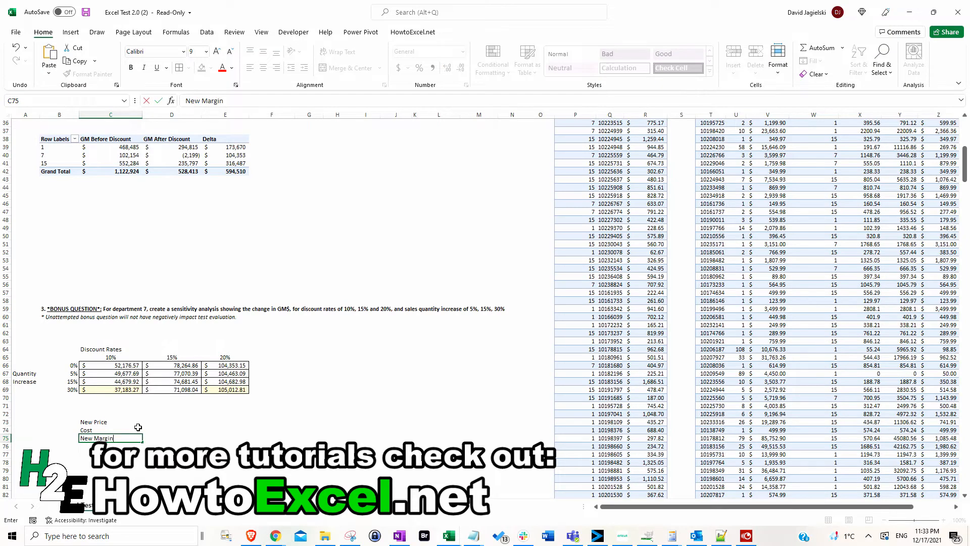
key("Return")
type("Delta")
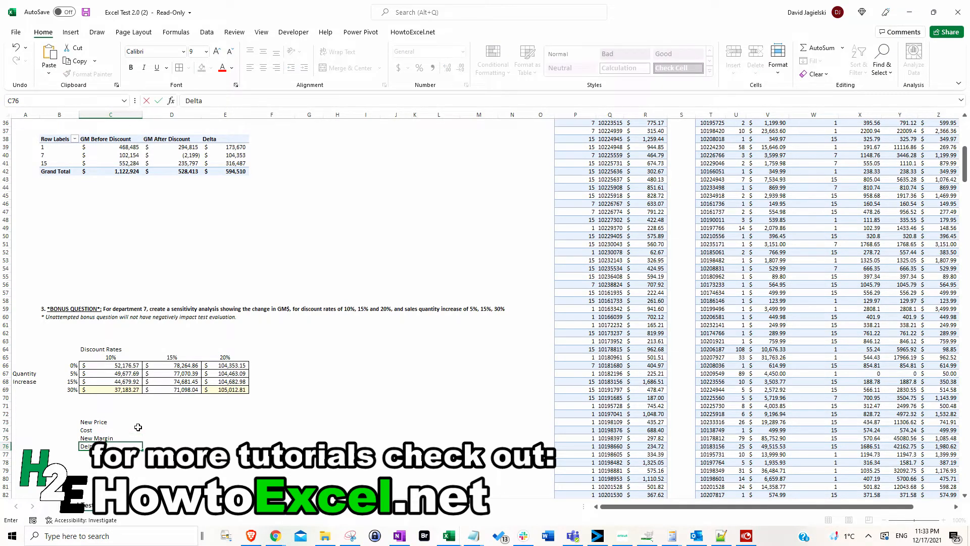
key("Return")
Enter the heading 30%/10% in D72 above the check calculation's value column.
left_click(173, 423)
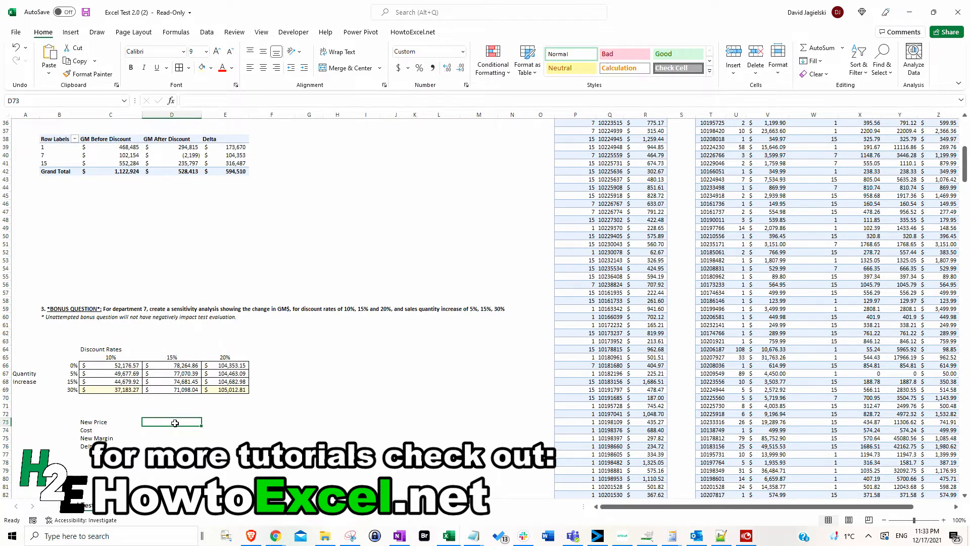
key("Up")
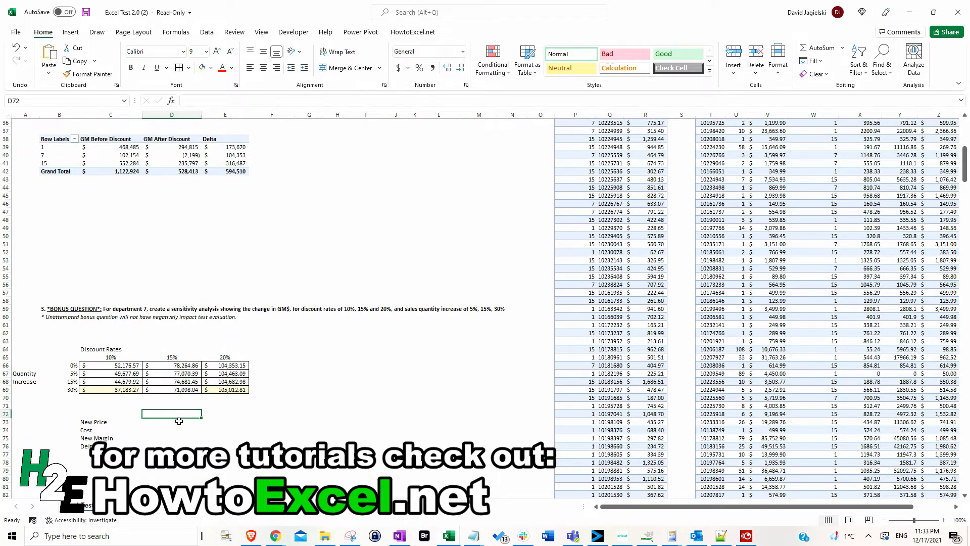
type("30%/10%")
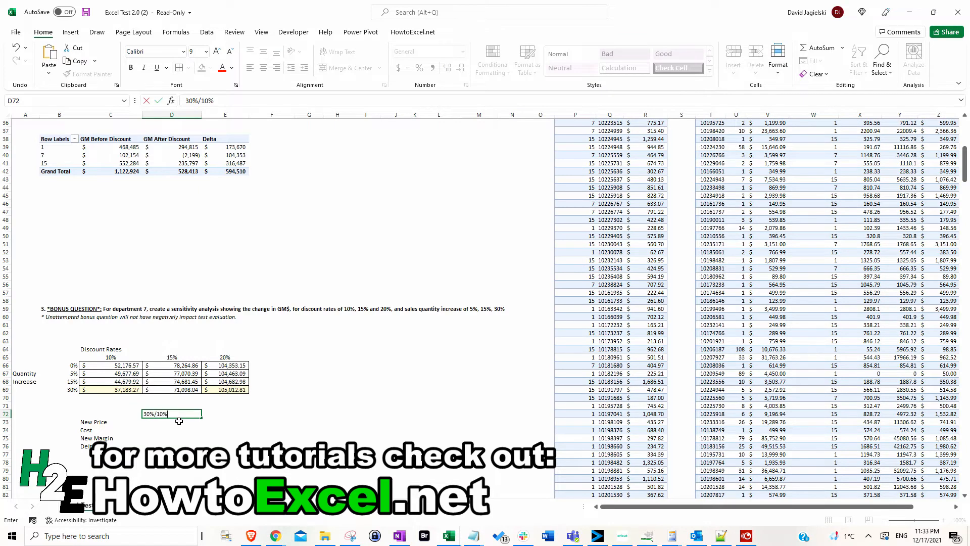
key("Return")
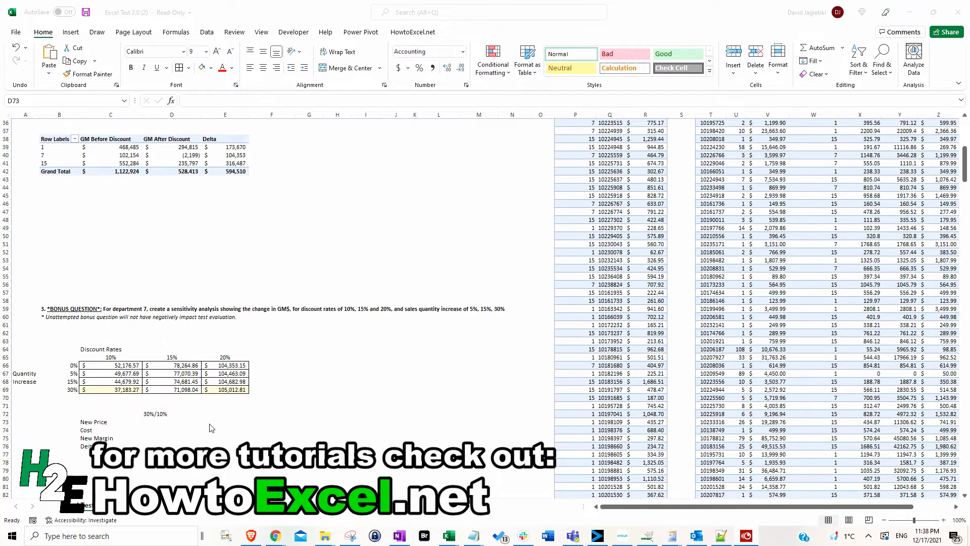
Calculate the New Price in D73 from department 7's average sales price with the formula =H27*.9.
left_click(184, 423)
type("=")
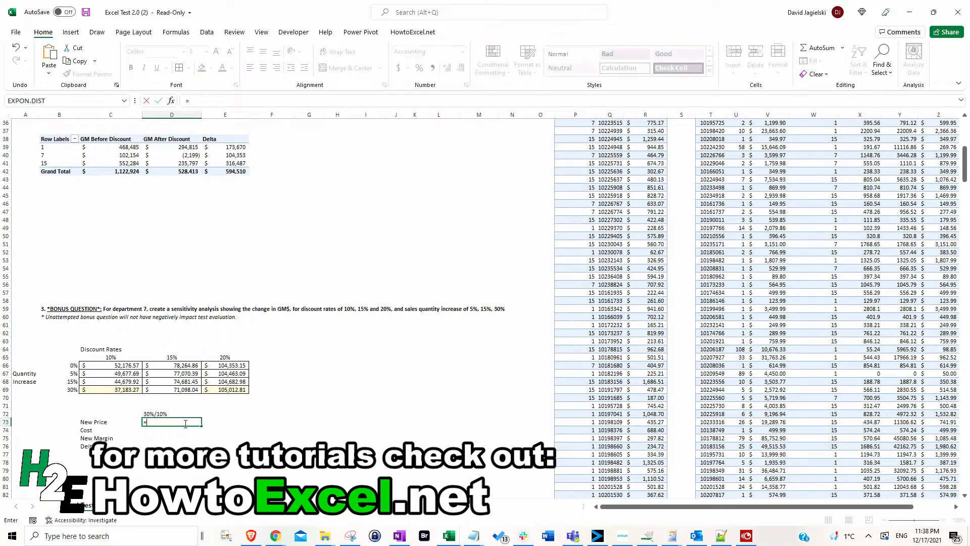
scroll(243, 266, "up", 5)
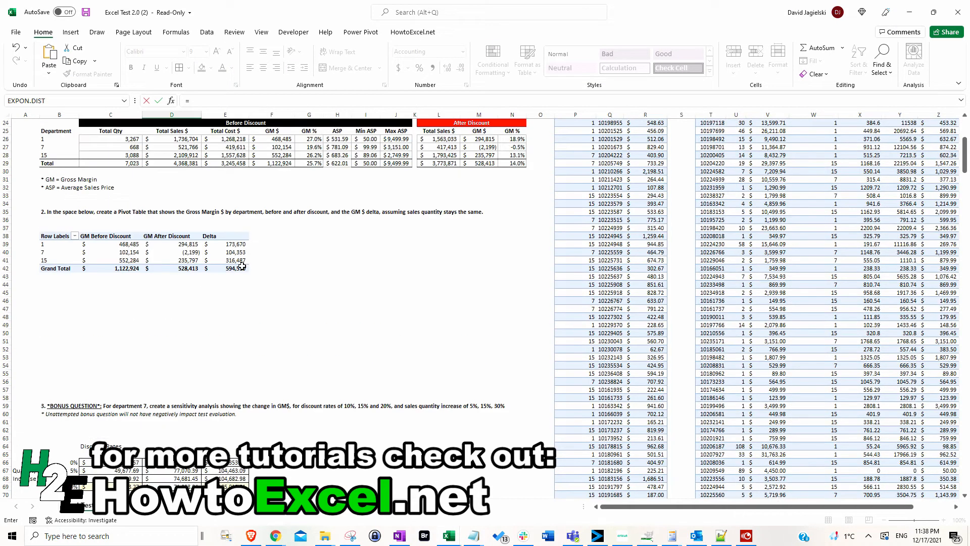
left_click(339, 172)
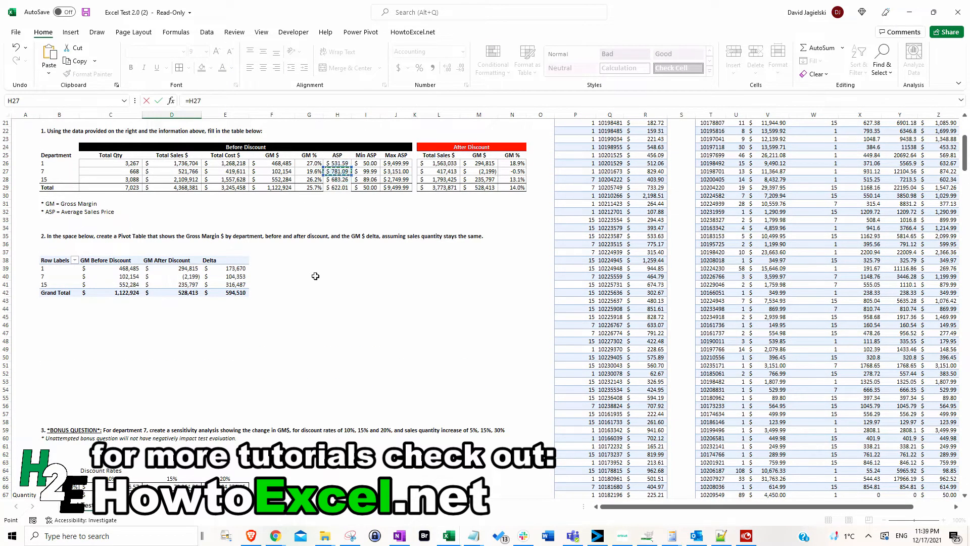
scroll(309, 283, "down", 5)
type("*")
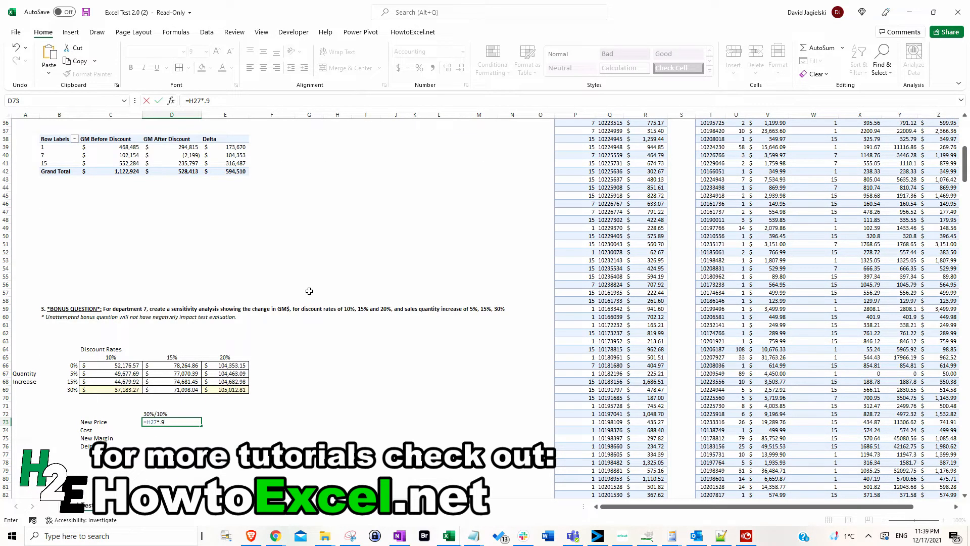
key("Return")
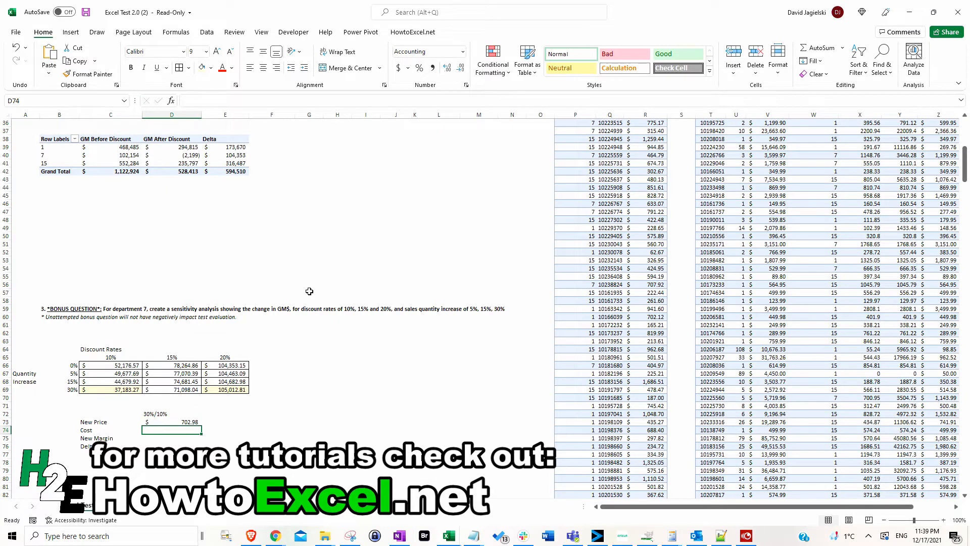
Calculate department 7's unit cost in D74 by dividing total cost by total quantity, =E27/C27.
type("=")
scroll(306, 266, "up", 5)
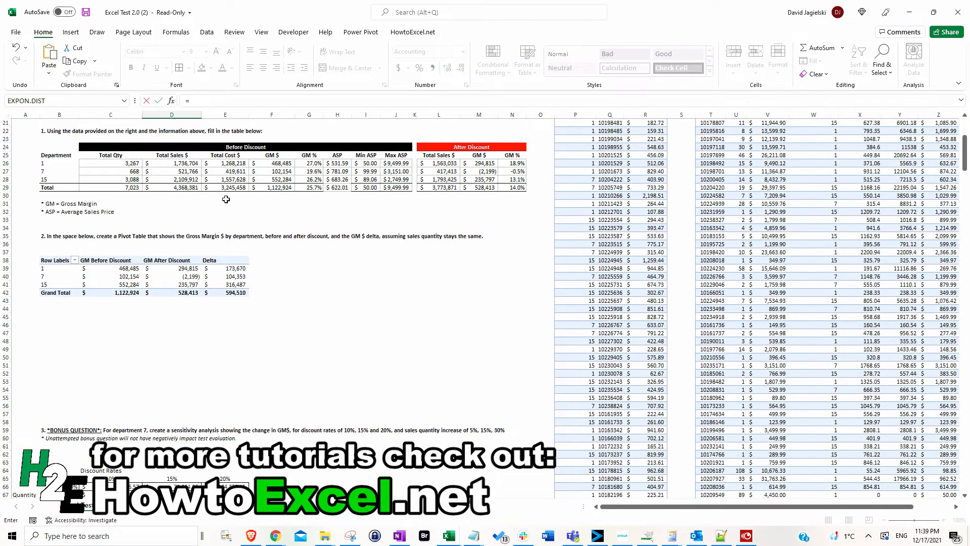
left_click(233, 171)
type("/")
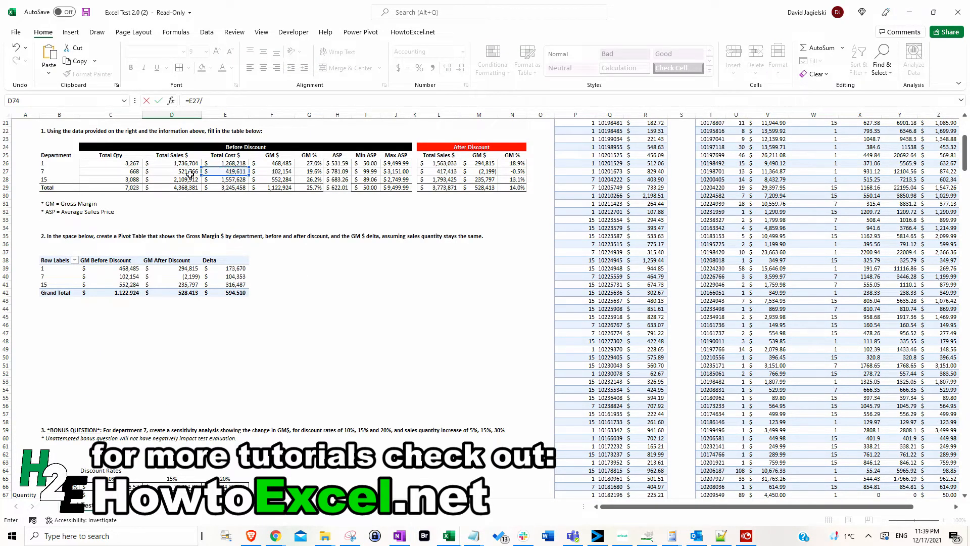
left_click(124, 174)
key("Return")
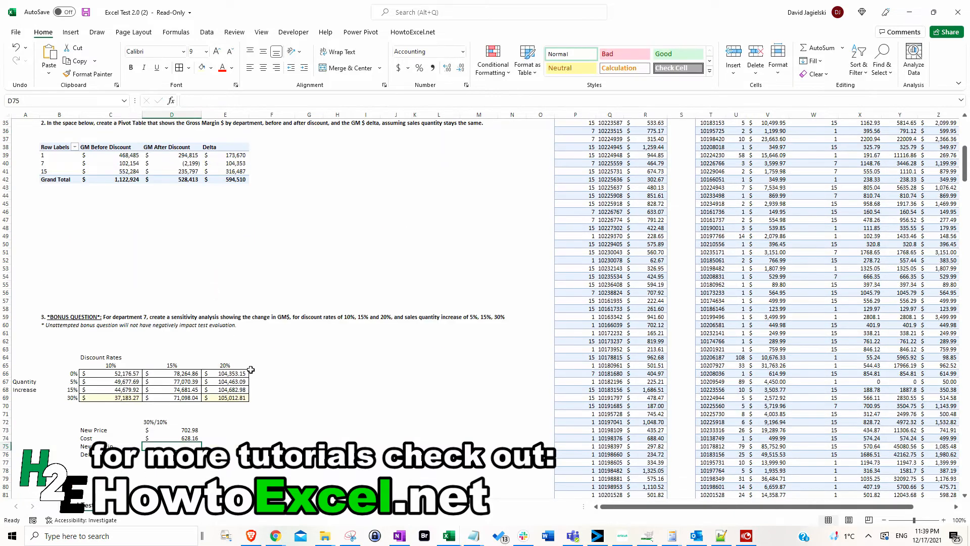
Calculate the New Margin in D75 as the new price in D73 minus the cost in D74.
key("Up")
key("Up")
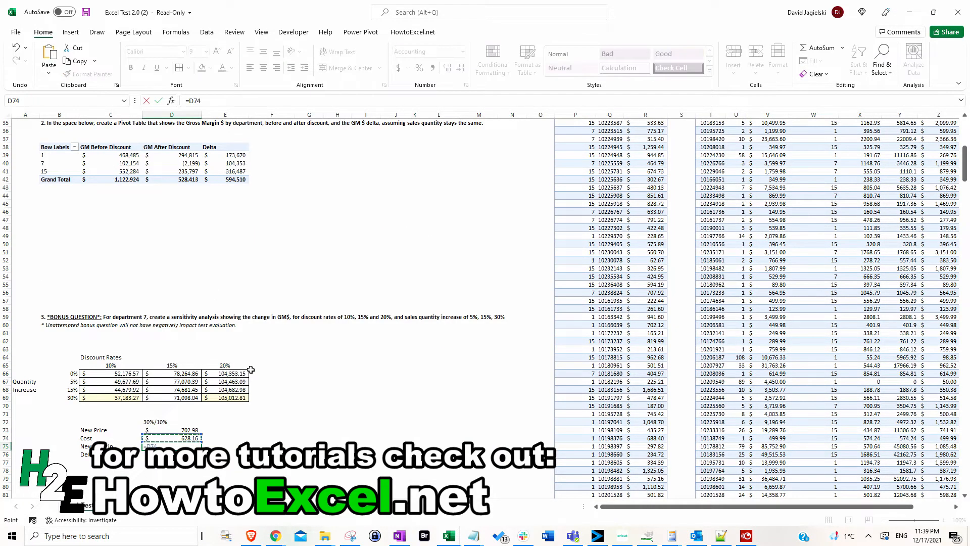
type("-")
key("Up")
key("Return")
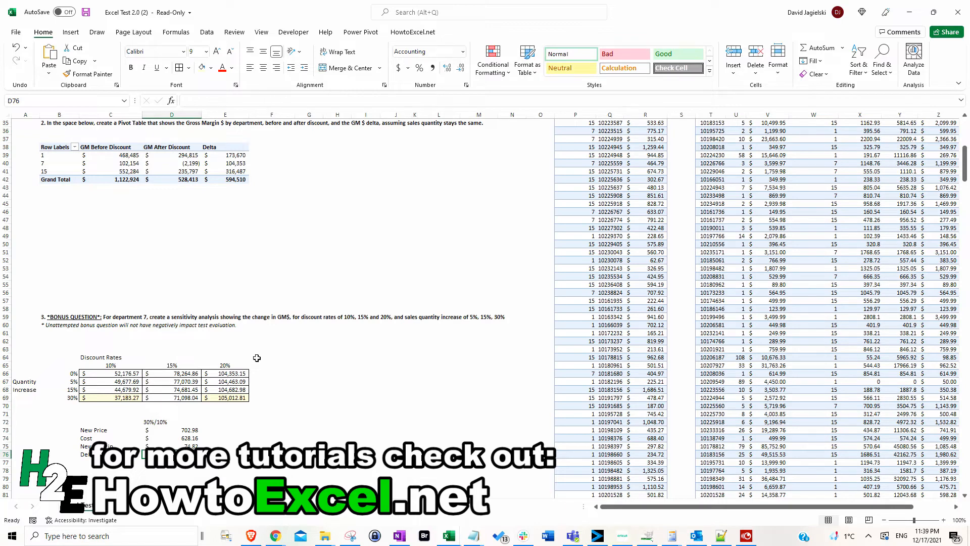
In D76, multiply the new margin by department 7's quantity increased by 30%, using =D75*(C27*1.3).
type("=")
key("Up")
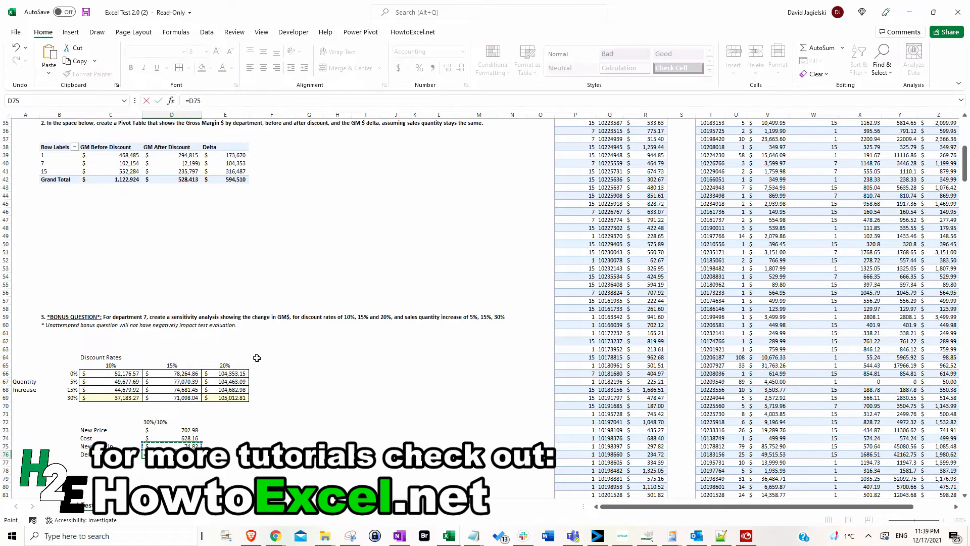
type("*(")
scroll(263, 253, "up", 4)
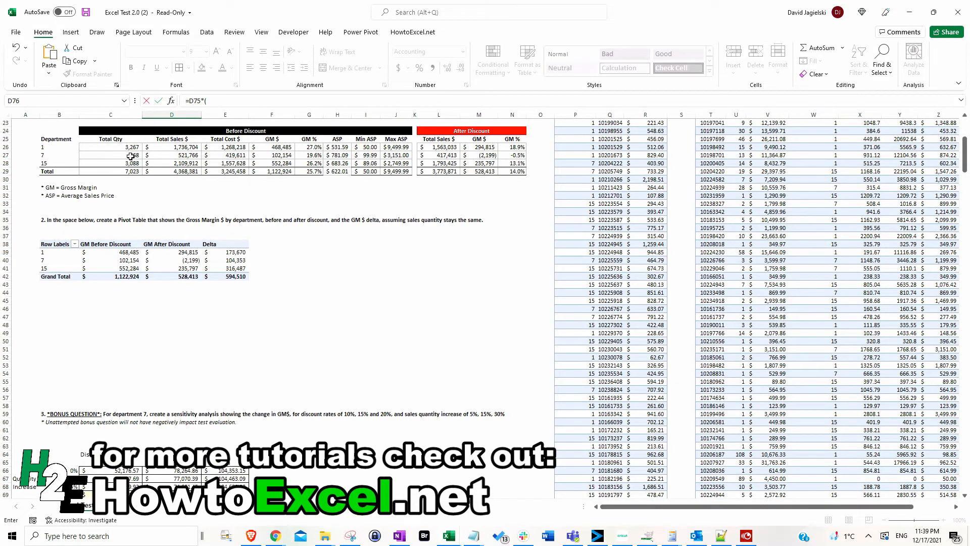
left_click(130, 156)
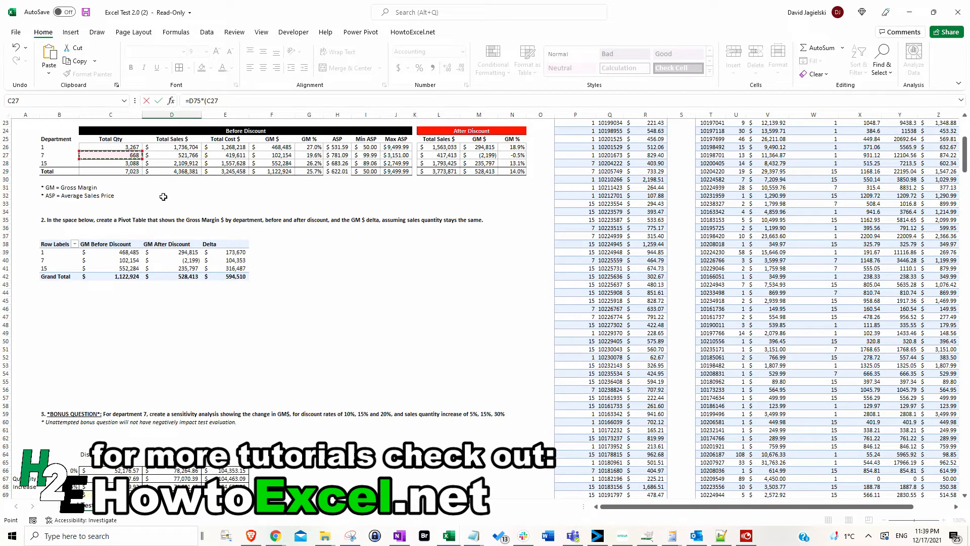
type("*1.3)")
key("ctrl+Return")
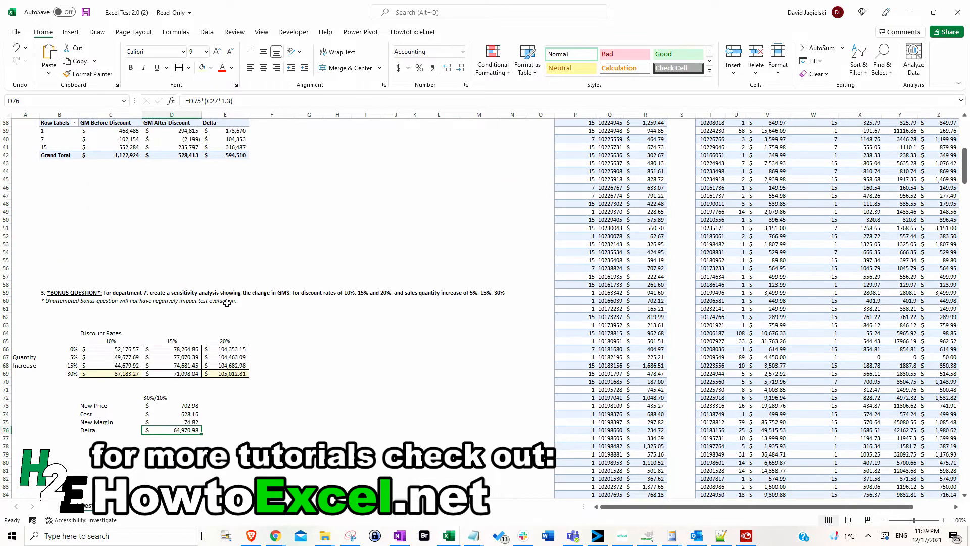
Edit the D76 Delta formula to subtract from department 7's original gross margin, giving =F27-D75*(C27*1.3).
left_click(191, 101)
scroll(251, 273, "up", 5)
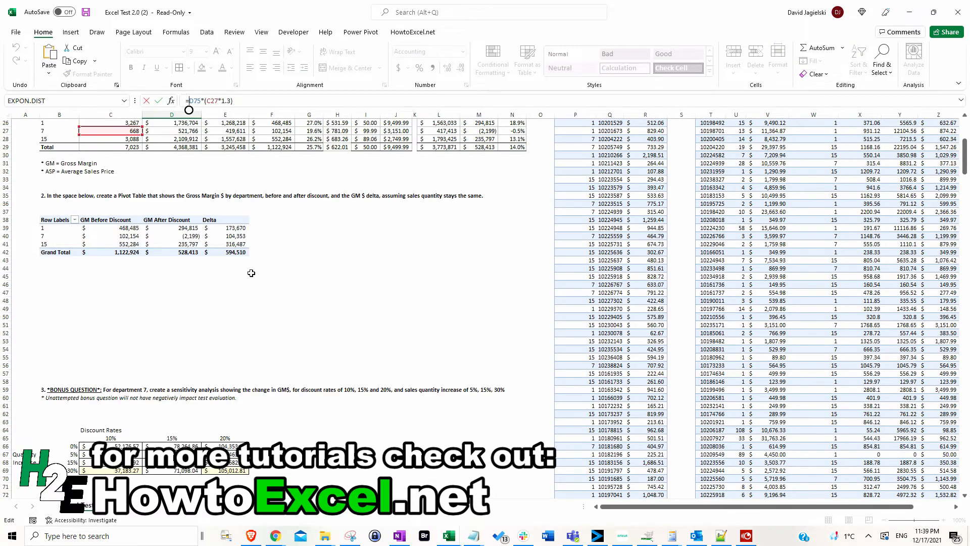
left_click(285, 155)
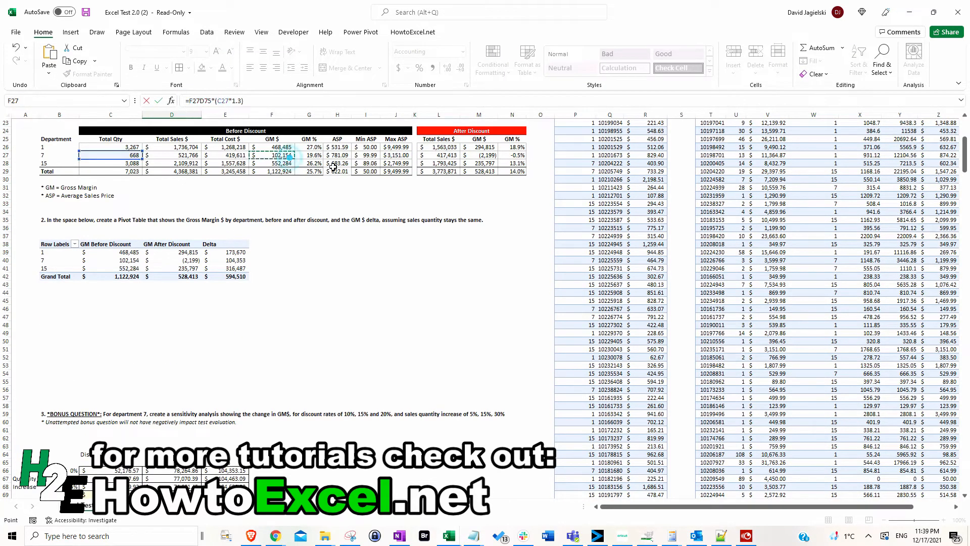
type("-")
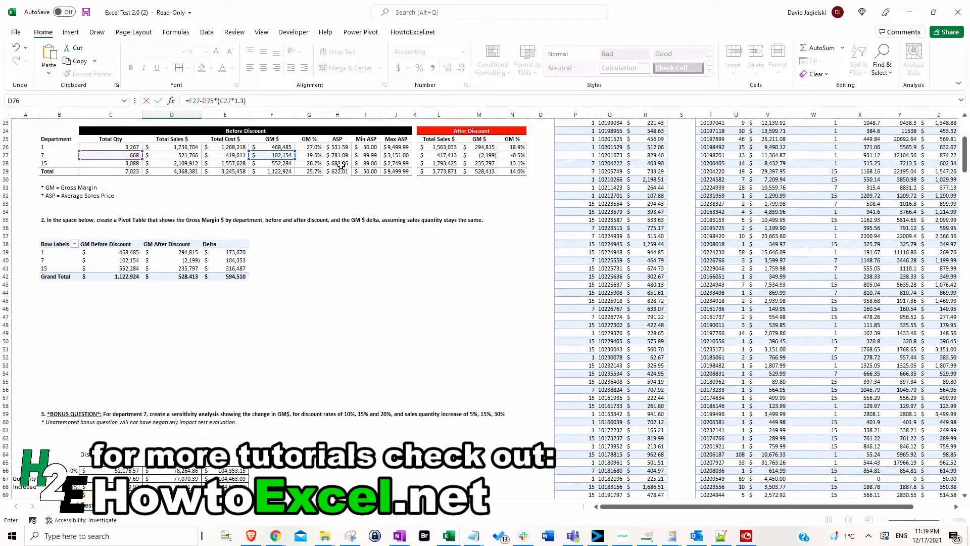